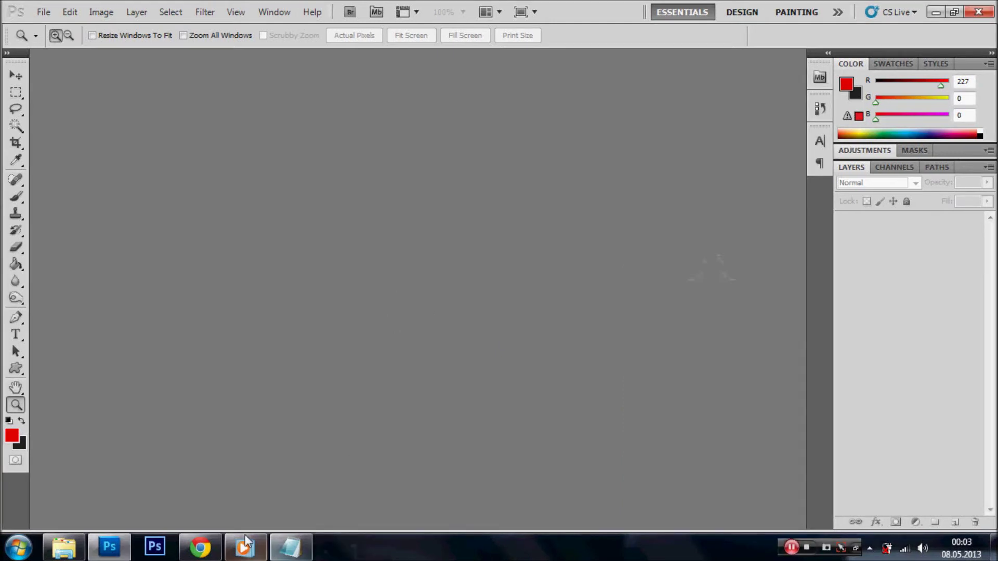
# - Bring up the TUTORIALE folder window and the Notepad note 222
pyautogui.click(63, 546)
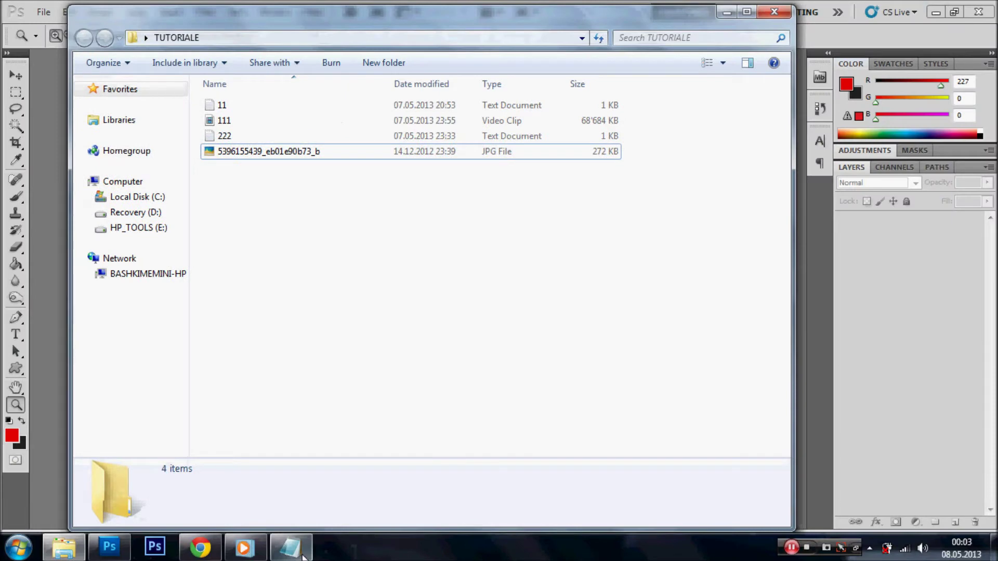
pyautogui.click(288, 546)
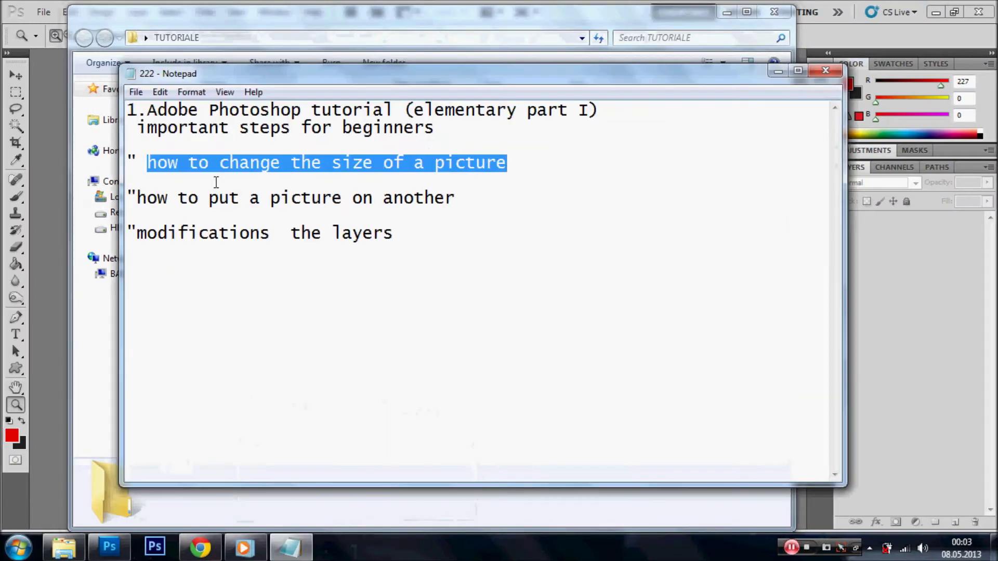
pyautogui.click(215, 181)
# - Highlight the outline line on resizing a picture and move the folder window right
pyautogui.moveTo(147, 163); pyautogui.dragTo(479, 162)
pyautogui.moveTo(147, 110); pyautogui.dragTo(631, 132)
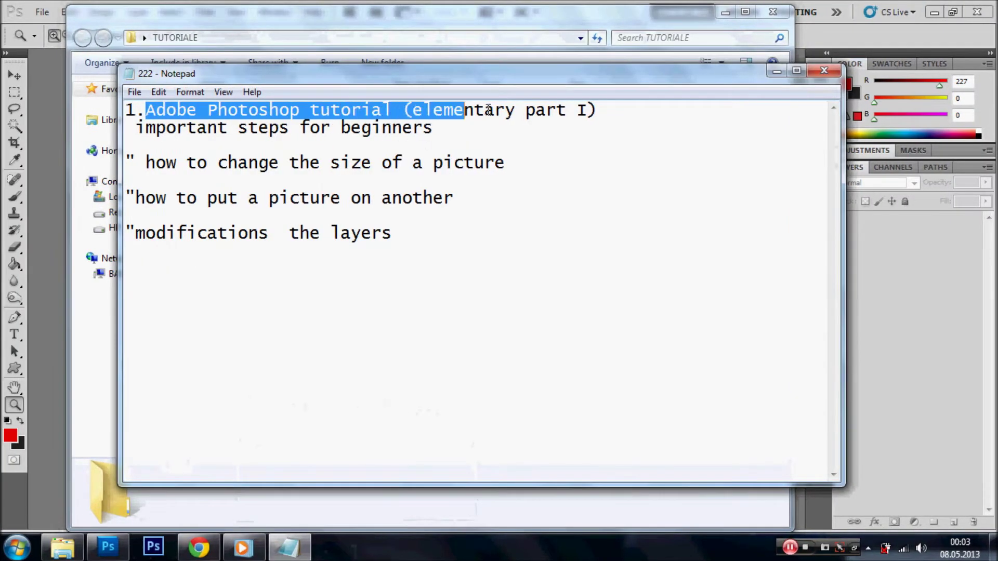
pyautogui.moveTo(631, 131); pyautogui.dragTo(641, 156)
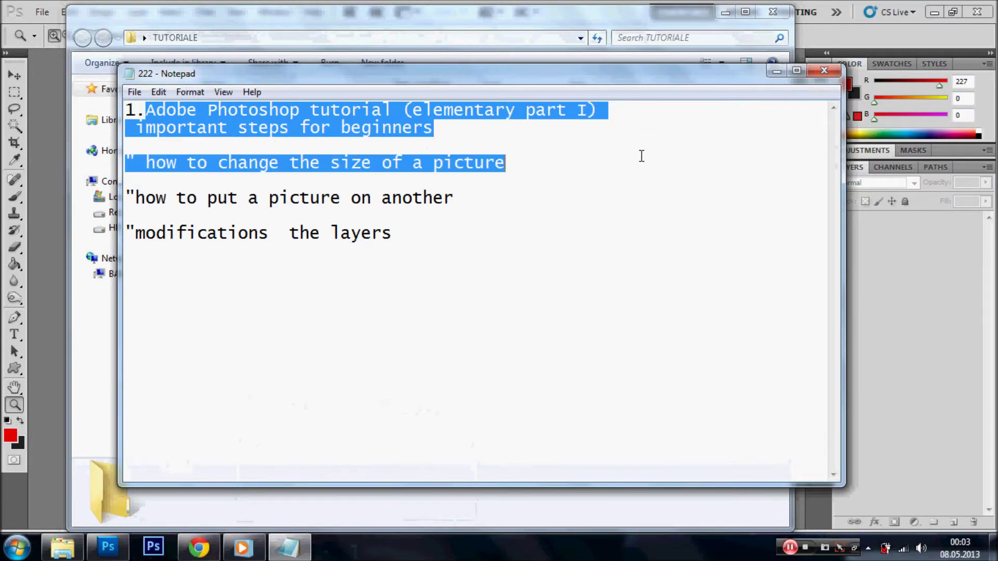
pyautogui.click(439, 169)
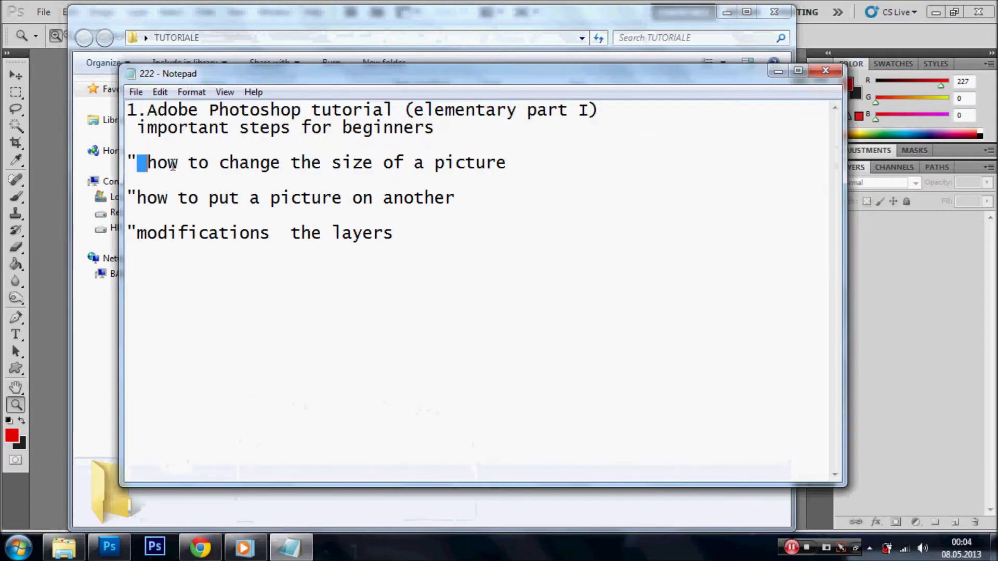
pyautogui.moveTo(173, 165); pyautogui.dragTo(579, 173)
pyautogui.moveTo(515, 50); pyautogui.dragTo(701, 34)
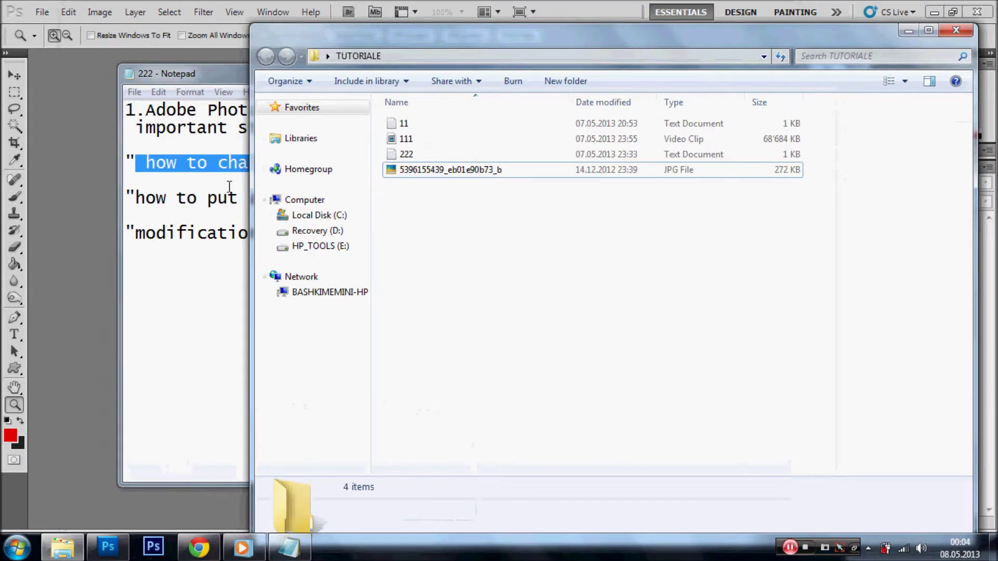
pyautogui.click(43, 169)
pyautogui.click(62, 547)
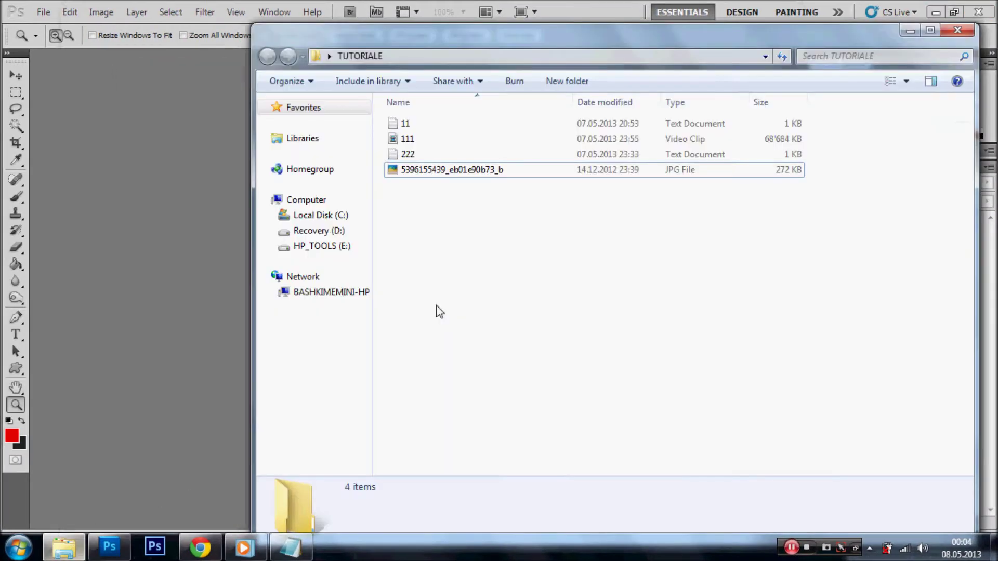
pyautogui.moveTo(441, 175); pyautogui.dragTo(149, 167)
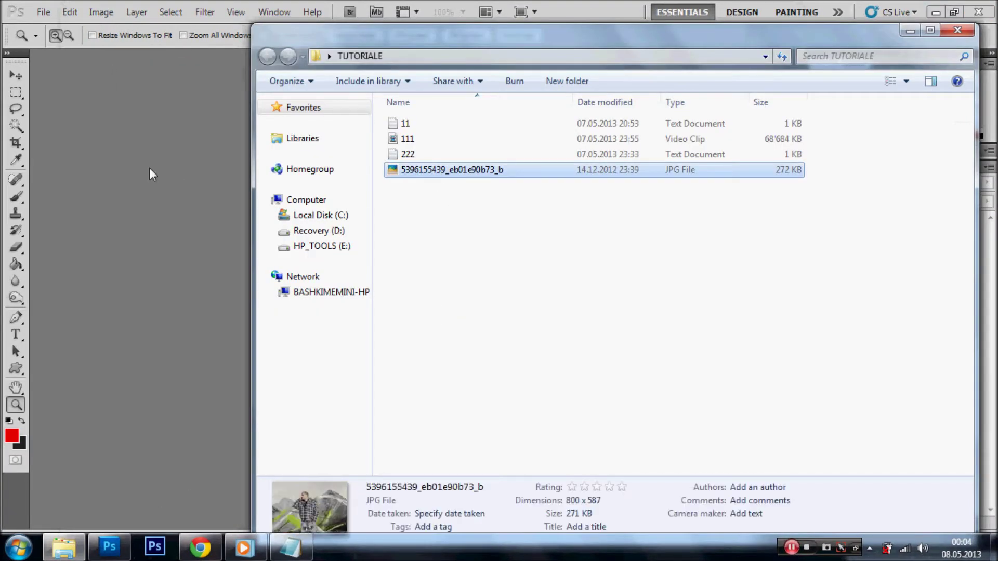
pyautogui.moveTo(149, 168); pyautogui.dragTo(149, 168)
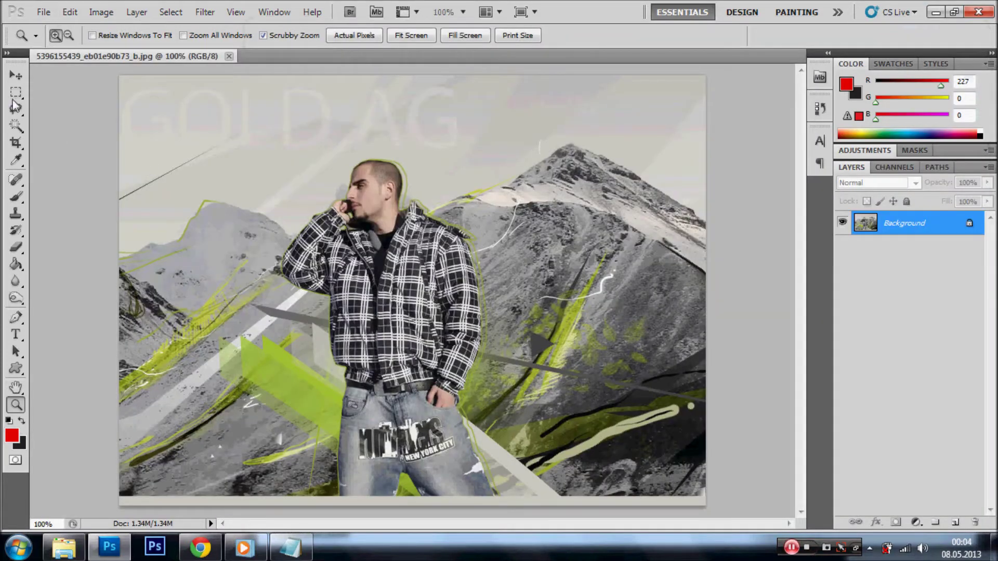
pyautogui.click(15, 92)
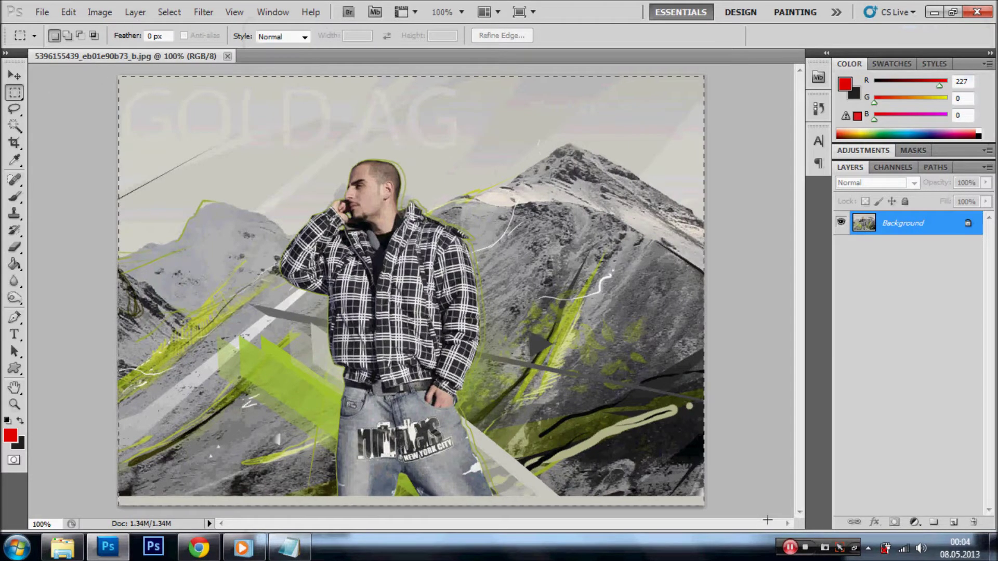
# - Scale the photo to about 41% by 36% in the top-left corner and apply it
pyautogui.press('v')
pyautogui.moveTo(123, 76); pyautogui.dragTo(248, 153)
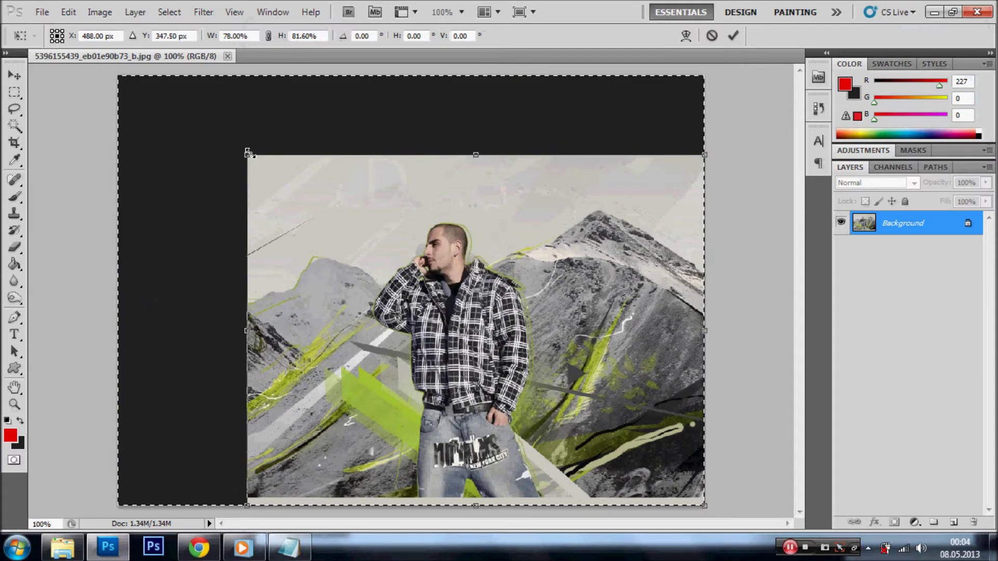
pyautogui.moveTo(248, 153); pyautogui.dragTo(353, 282)
pyautogui.moveTo(493, 359)
pyautogui.mouseDown()
pyautogui.moveTo(340, 179)
pyautogui.moveTo(340, 163)
pyautogui.mouseUp()
pyautogui.moveTo(469, 302)
pyautogui.mouseDown()
pyautogui.moveTo(667, 450)
pyautogui.moveTo(360, 232)
pyautogui.mouseUp()
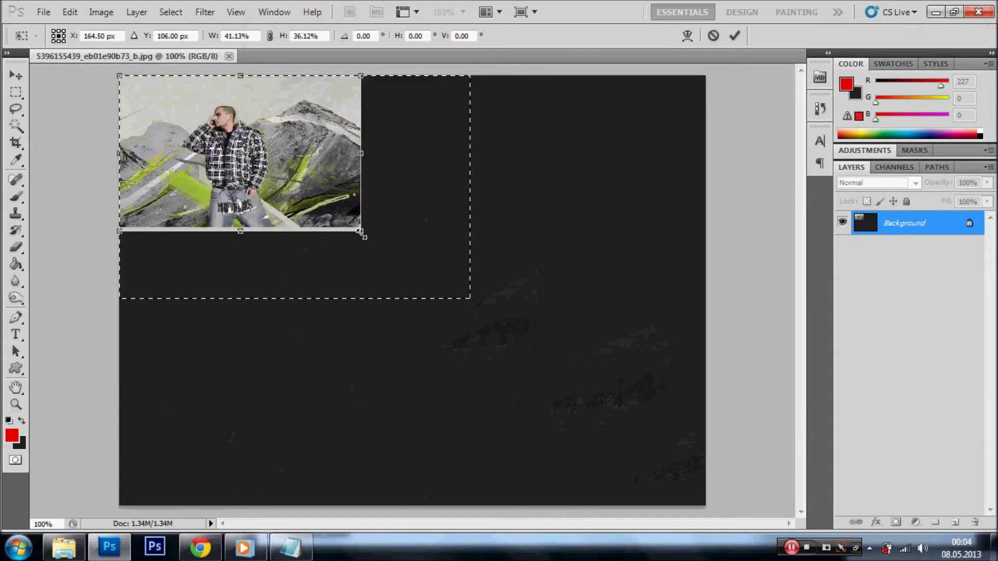
pyautogui.click(16, 76)
pyautogui.click(450, 225)
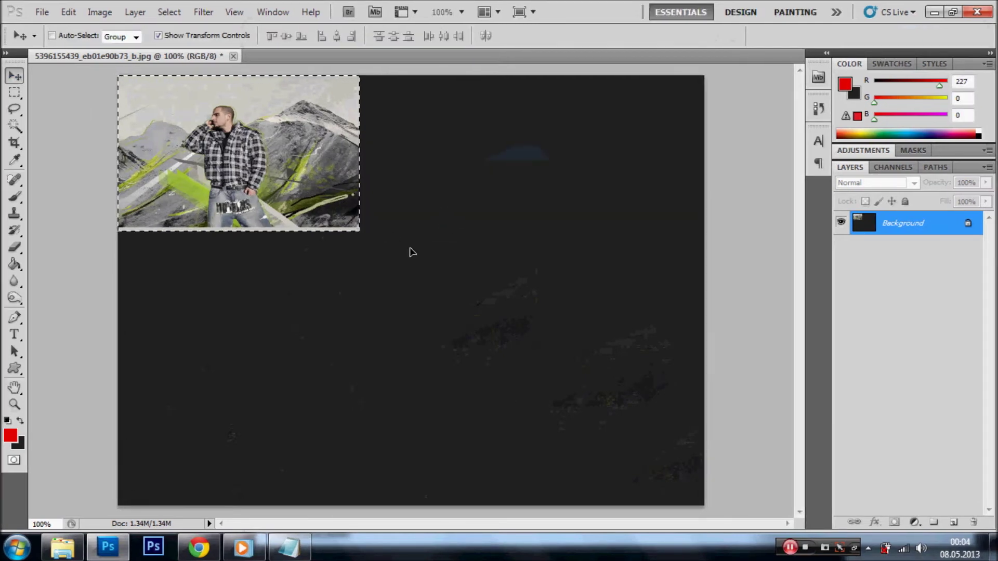
# - Free-transform the small photo back up to fill the canvas and reposition it
pyautogui.moveTo(412, 252); pyautogui.dragTo(513, 321)
pyautogui.hotkey('ctrl', 't')
pyautogui.moveTo(463, 300)
pyautogui.mouseDown()
pyautogui.moveTo(681, 394)
pyautogui.moveTo(878, 540)
pyautogui.mouseUp()
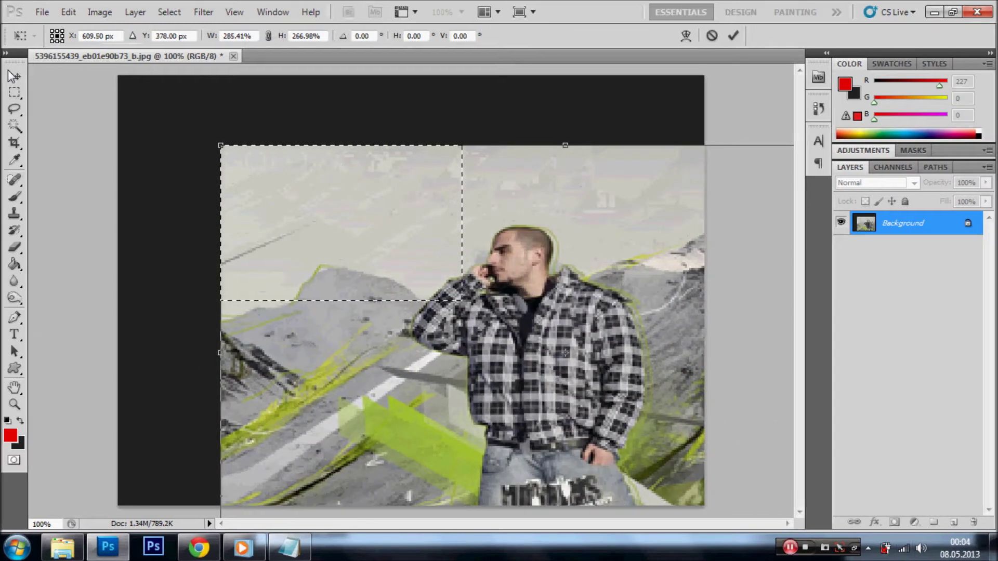
pyautogui.press('v')
pyautogui.click(483, 216)
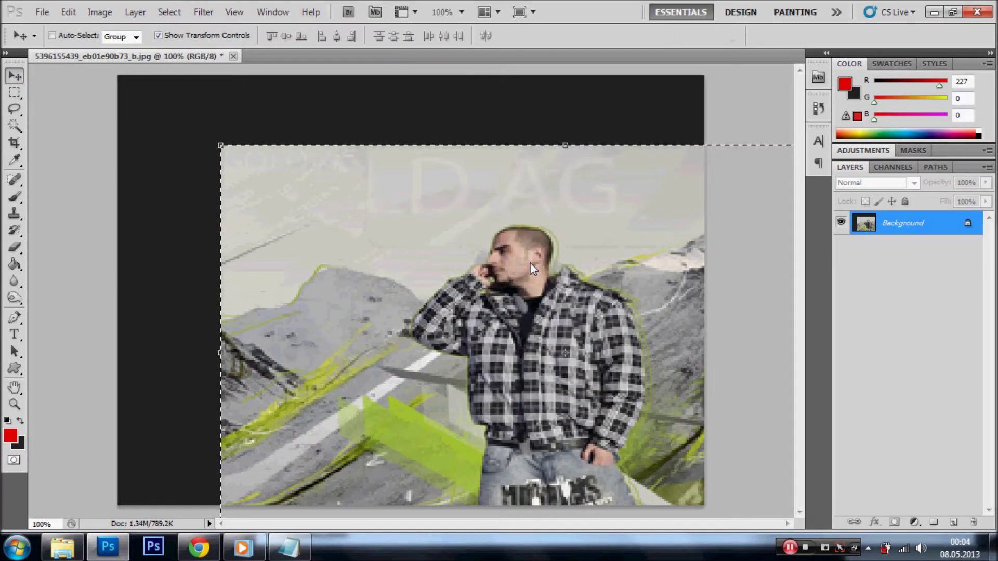
pyautogui.moveTo(530, 263); pyautogui.dragTo(400, 176)
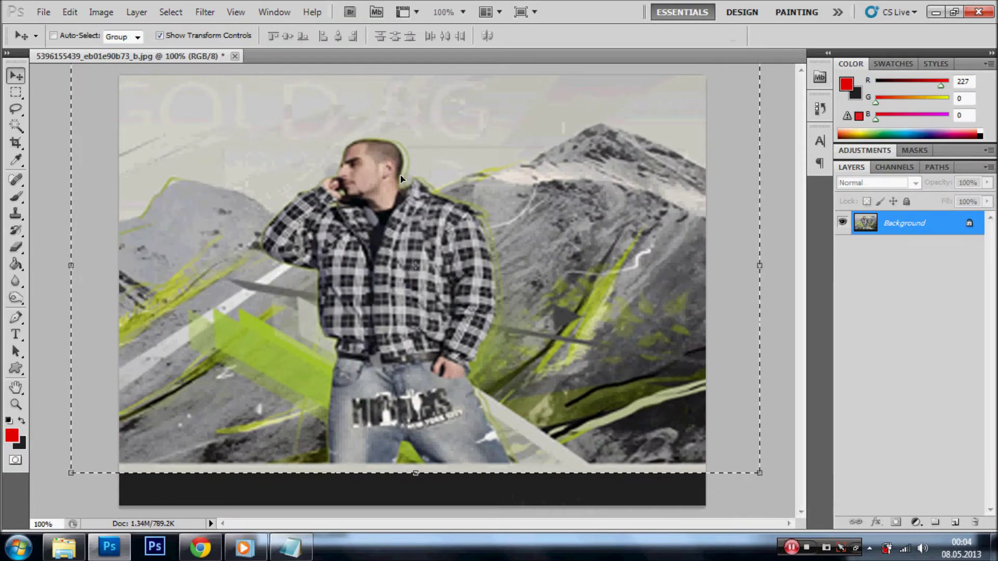
# - Undo the last moves with Ctrl+Alt+Z and clear the selection with Ctrl+D
pyautogui.hotkey('ctrl', 'alt', 'z')
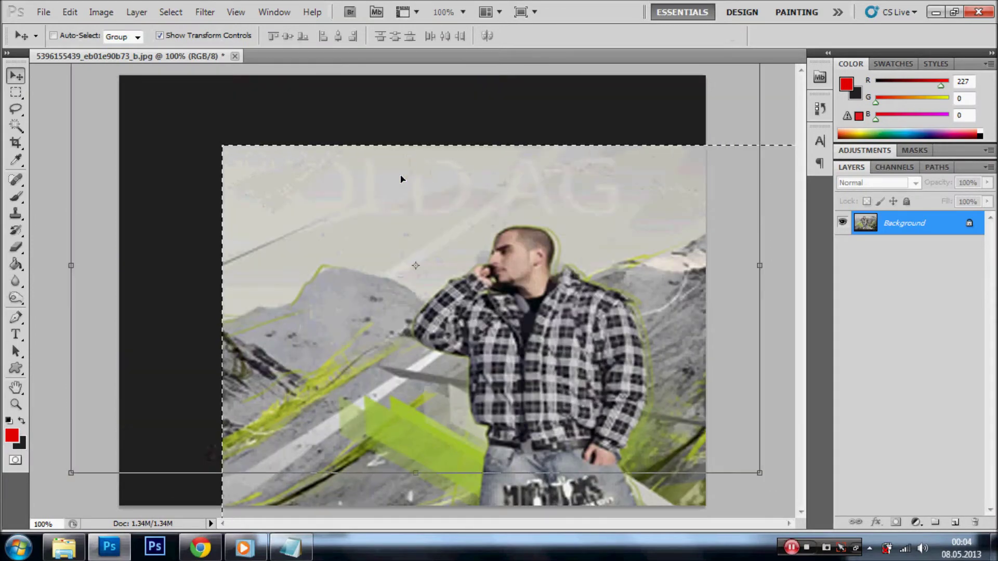
pyautogui.hotkey('ctrl', 'alt', 'z')
pyautogui.hotkey('ctrl', 'alt', 'z')
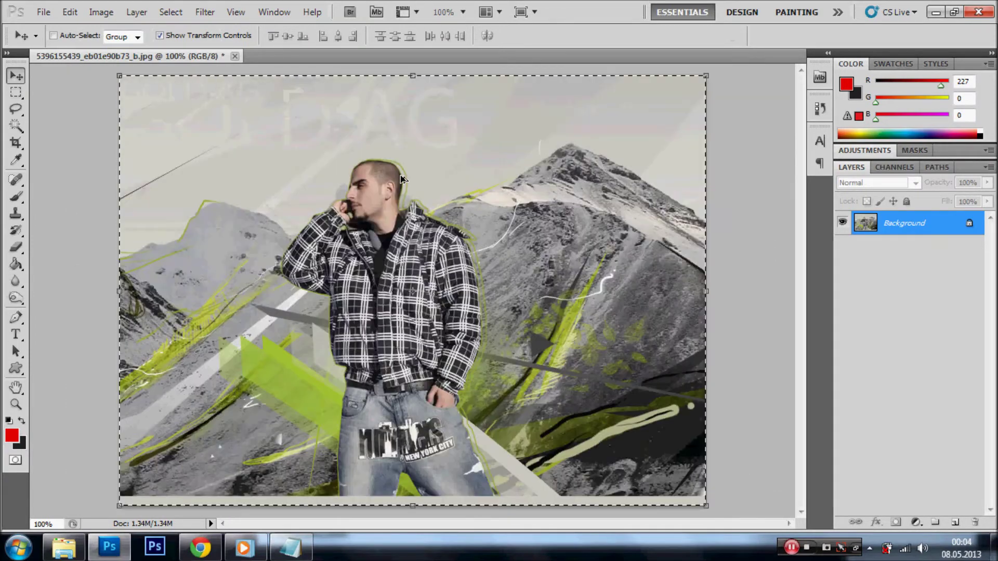
pyautogui.press('m')
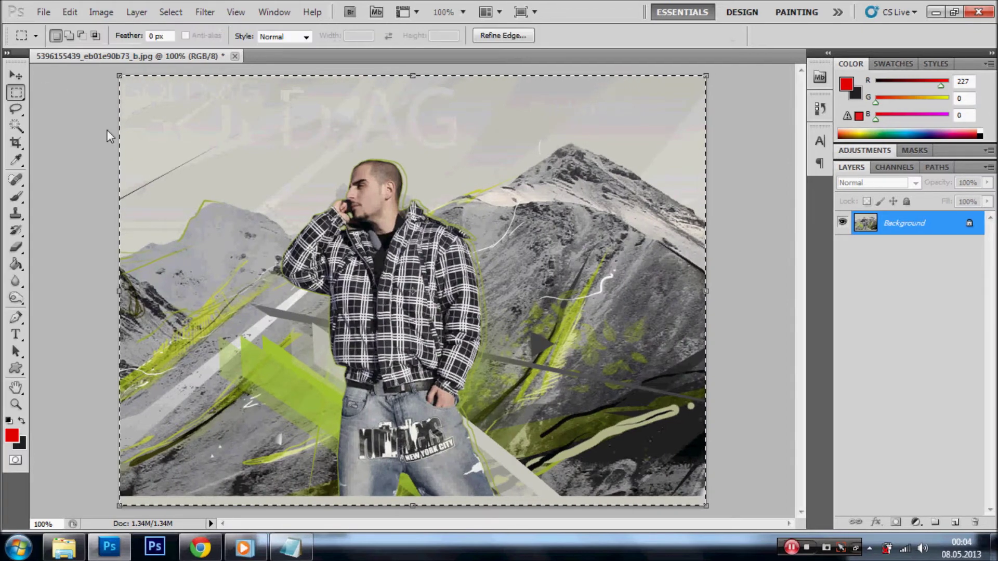
pyautogui.hotkey('ctrl', 'd')
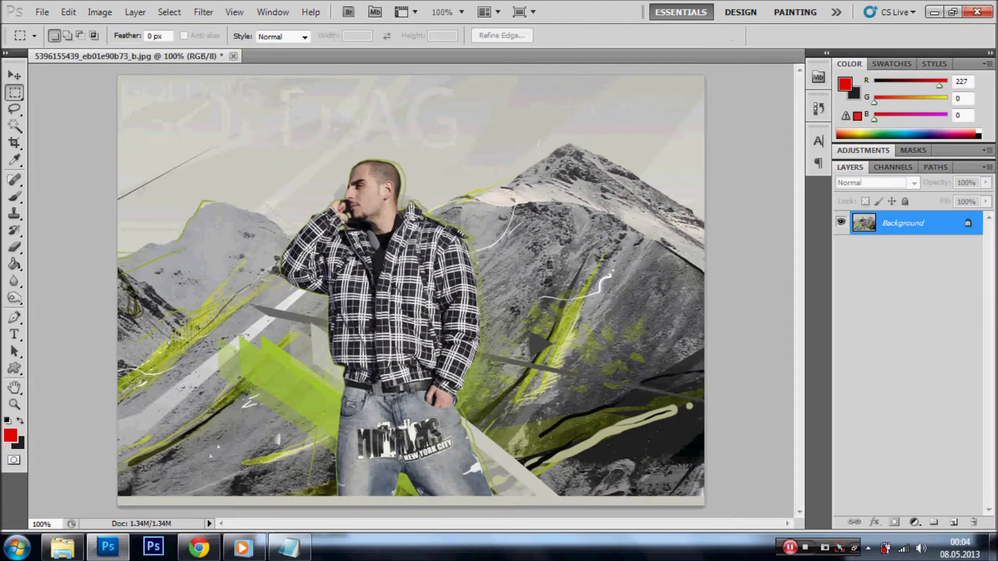
pyautogui.hotkey('alt', 'Tab')
# - Highlight the notes line on putting one picture on another, then place the JPG as a layer
pyautogui.moveTo(251, 233); pyautogui.dragTo(260, 233)
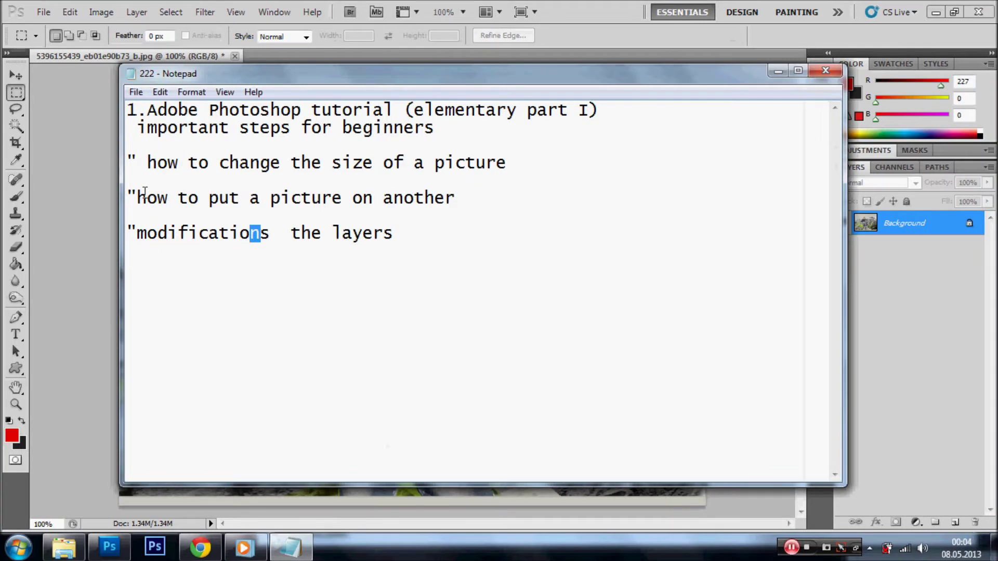
pyautogui.moveTo(145, 198); pyautogui.dragTo(501, 204)
pyautogui.click(67, 199)
pyautogui.press('v')
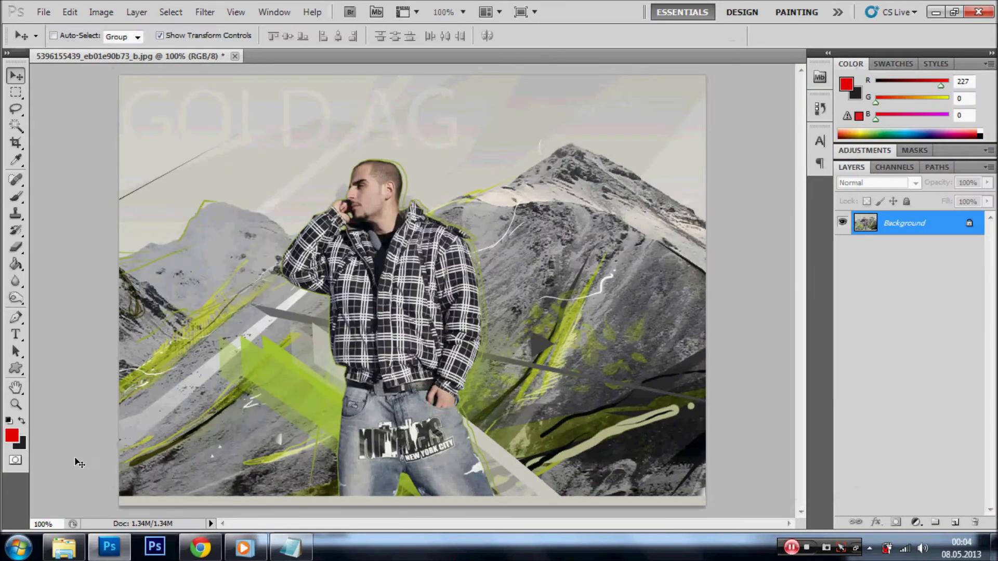
pyautogui.hotkey('alt', 'Tab')
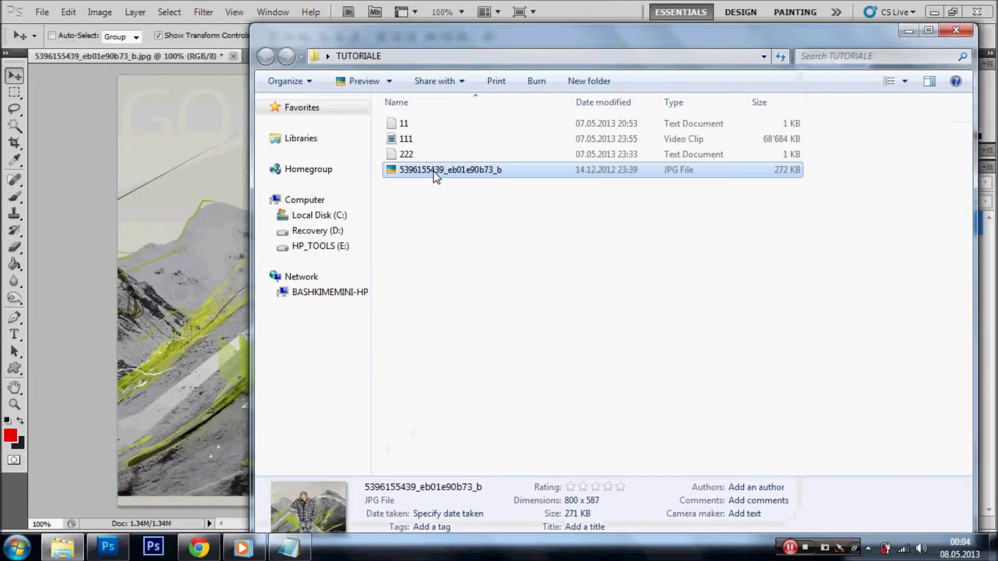
pyautogui.click(207, 164)
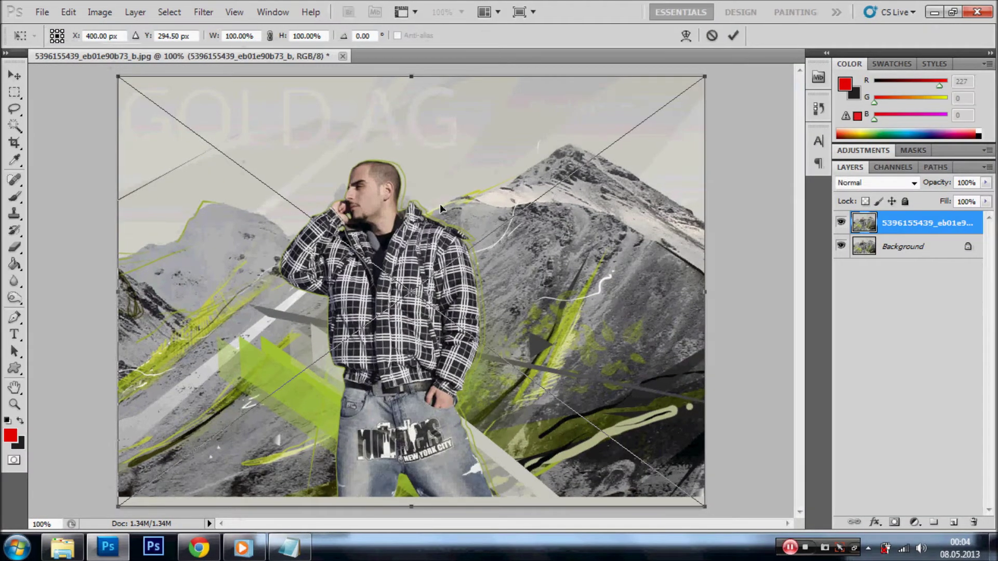
# - Shrink the placed photo and mirror it horizontally by dragging an edge past the opposite side
pyautogui.moveTo(493, 210); pyautogui.dragTo(316, 218)
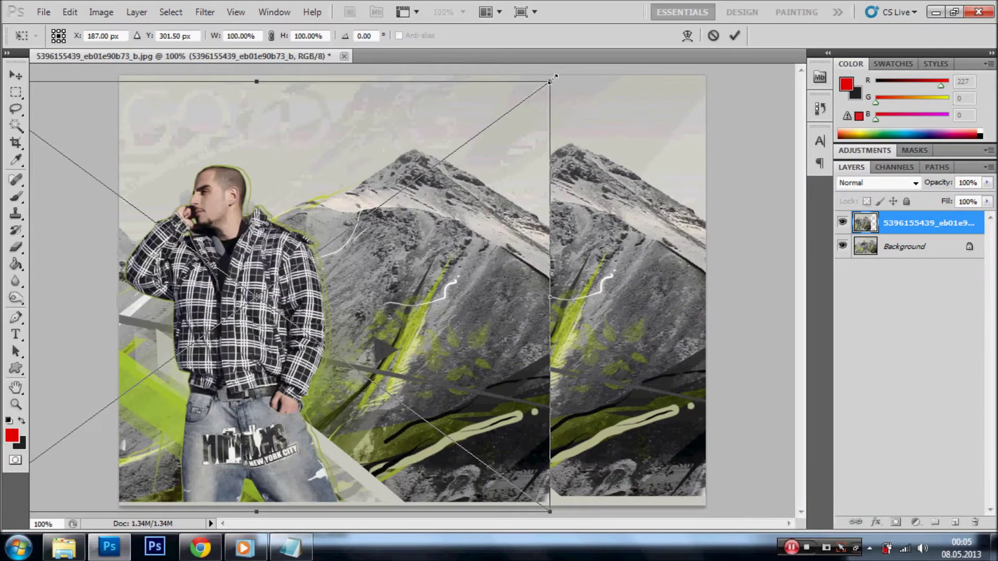
pyautogui.moveTo(550, 82); pyautogui.dragTo(340, 224)
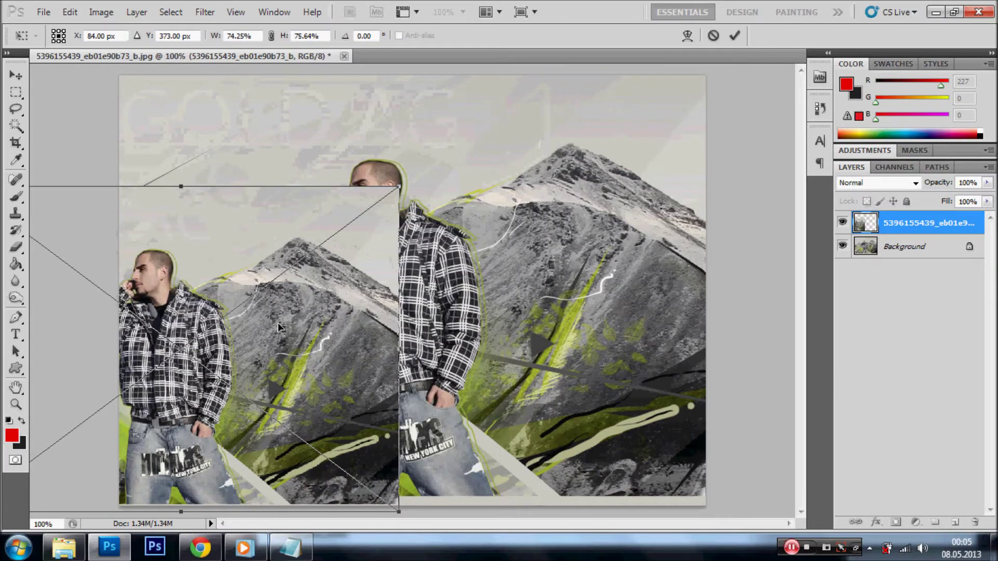
pyautogui.moveTo(279, 327); pyautogui.dragTo(428, 251)
pyautogui.moveTo(111, 283)
pyautogui.mouseDown()
pyautogui.moveTo(367, 258)
pyautogui.moveTo(956, 273)
pyautogui.mouseUp()
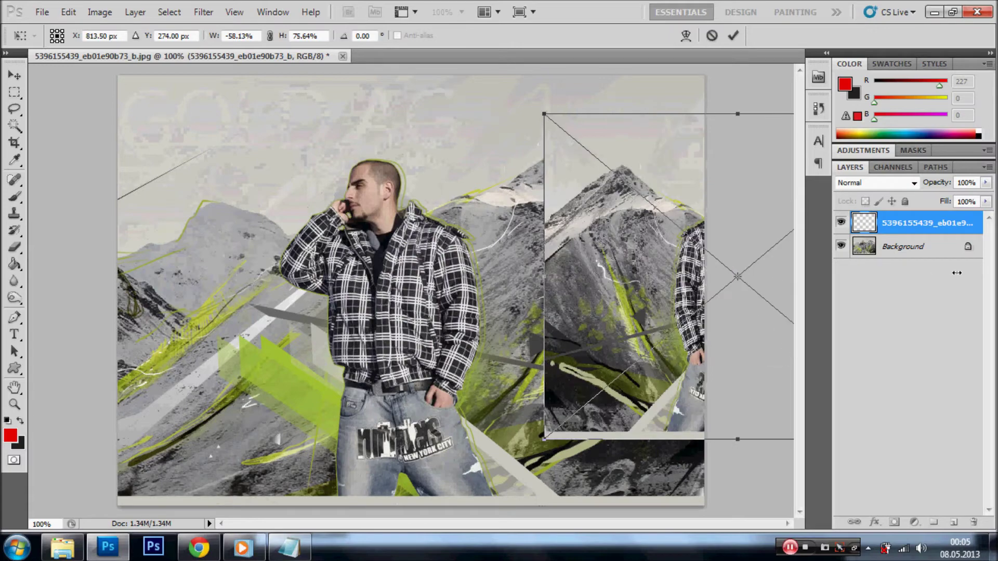
pyautogui.moveTo(956, 273); pyautogui.dragTo(791, 295)
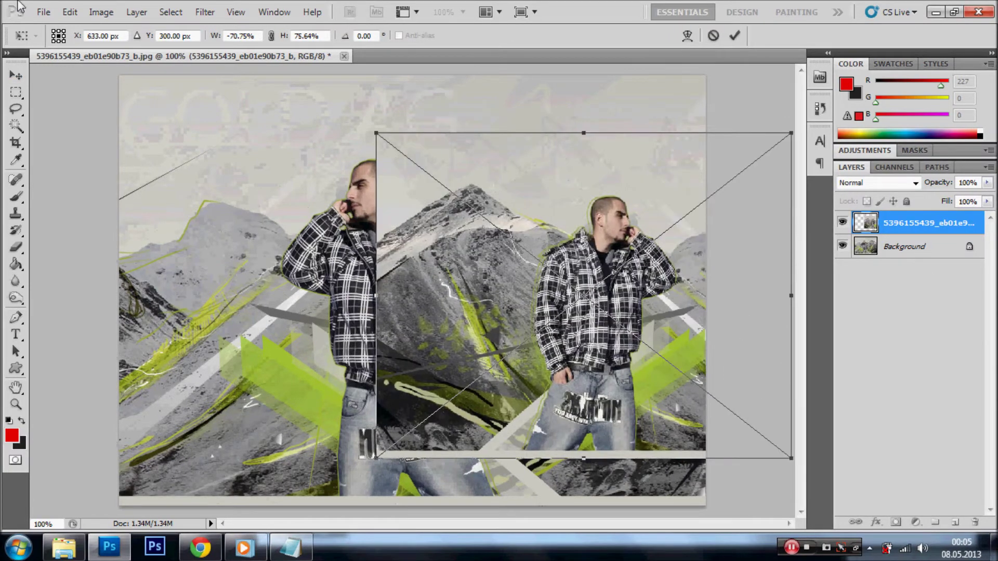
# - Commit the placement and move the flipped copy down over the lower centre
pyautogui.press('v')
pyautogui.click(470, 216)
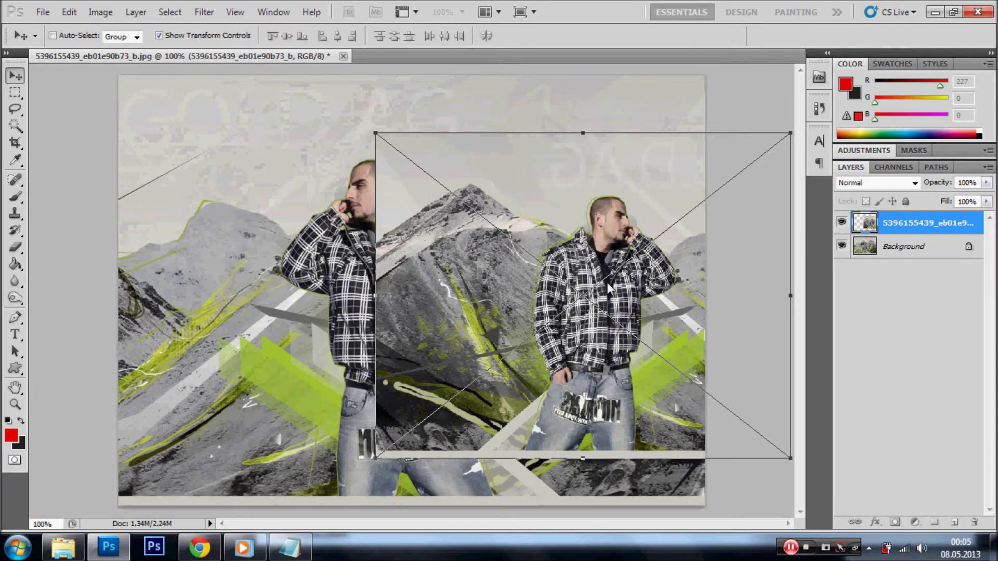
pyautogui.moveTo(608, 289); pyautogui.dragTo(496, 387)
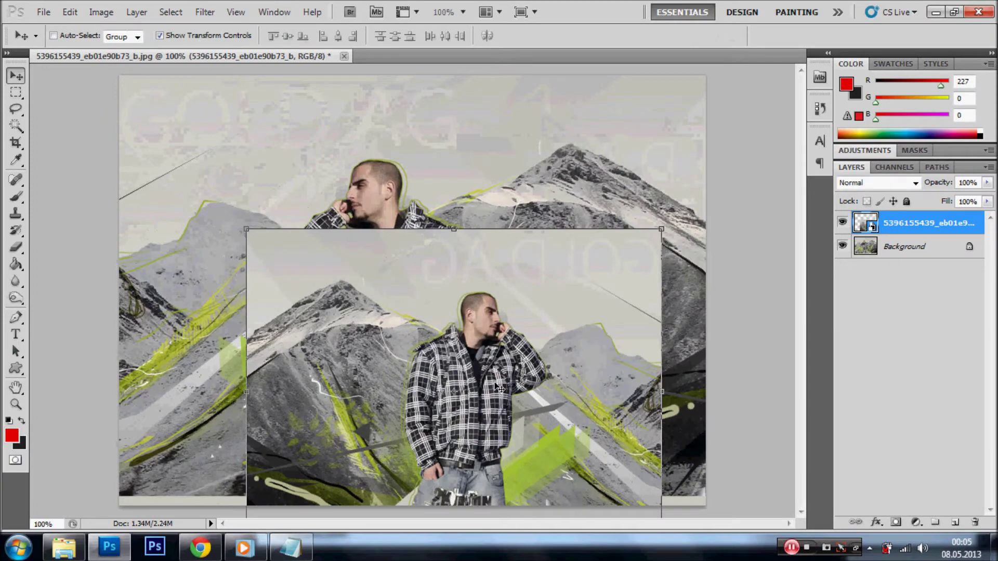
pyautogui.click(65, 544)
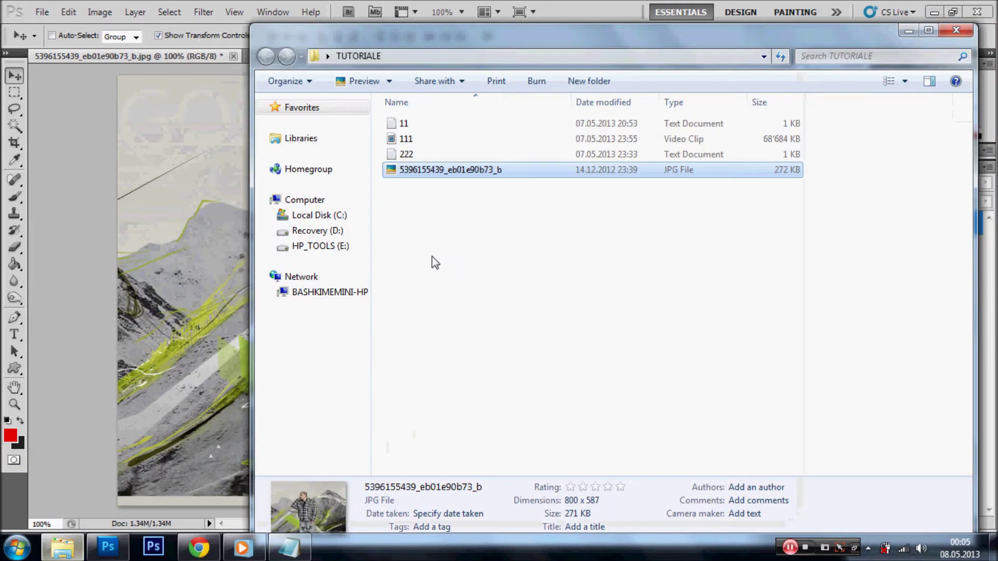
# - Drag the JPG file from the Explorer window over to Photoshop again
pyautogui.moveTo(395, 16)
pyautogui.mouseDown()
pyautogui.moveTo(398, 41)
pyautogui.moveTo(476, 187)
pyautogui.mouseUp()
pyautogui.moveTo(530, 316); pyautogui.dragTo(313, 54)
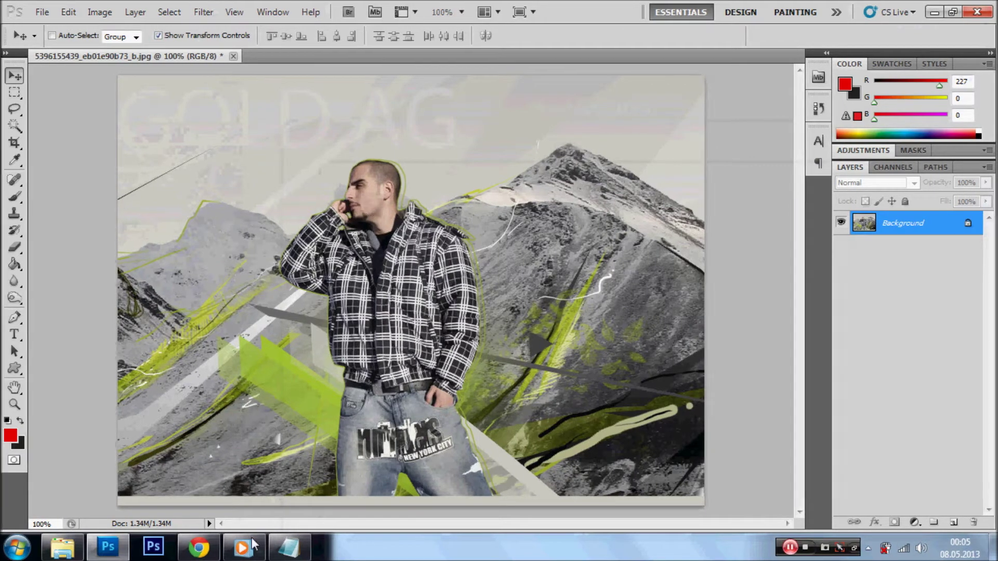
pyautogui.hotkey('alt', 'Tab')
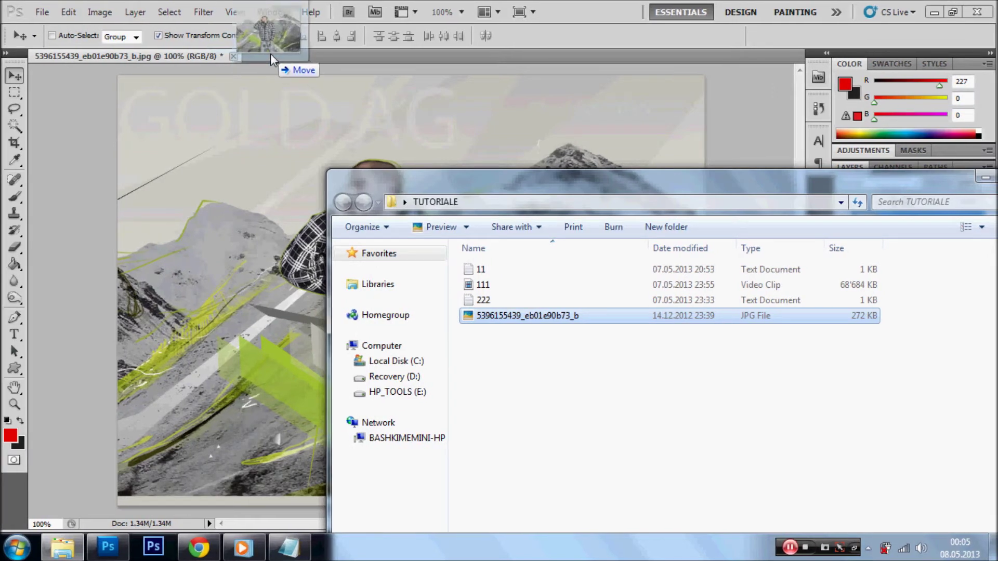
pyautogui.moveTo(269, 54); pyautogui.dragTo(270, 54)
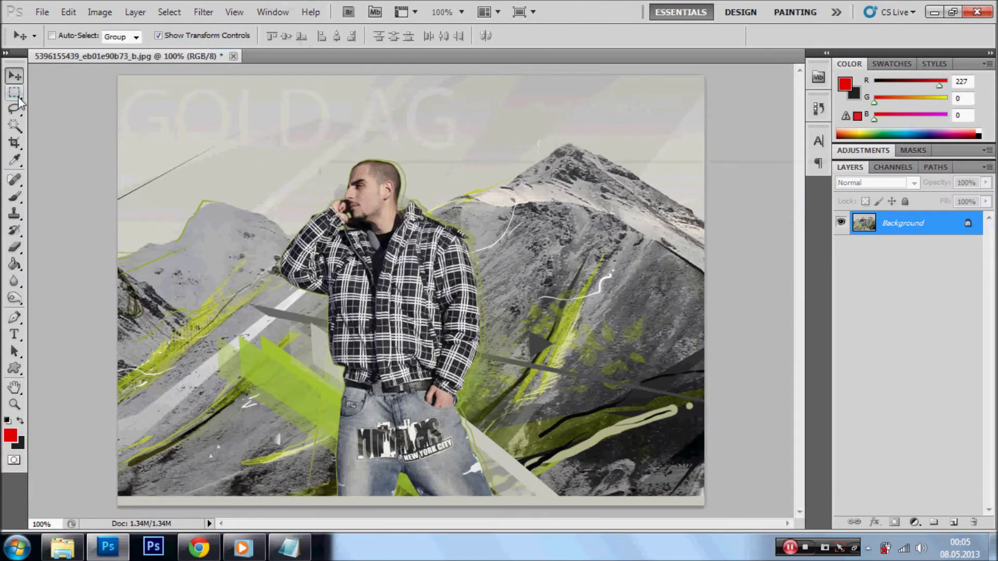
pyautogui.click(16, 92)
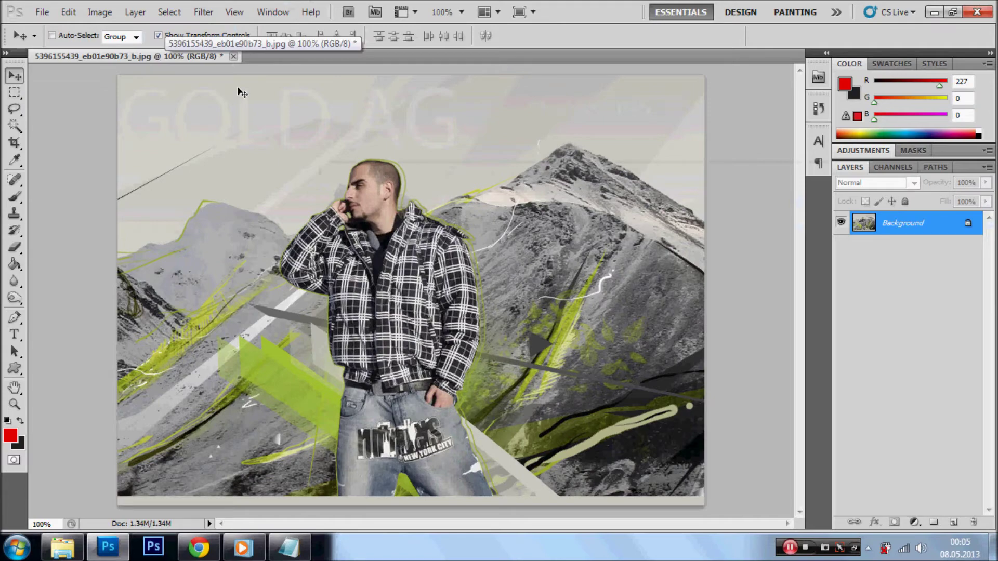
# - Highlight the notes step on modifying layers, then duplicate the Background layer
pyautogui.click(288, 547)
pyautogui.click(352, 235)
pyautogui.moveTo(409, 243); pyautogui.dragTo(196, 232)
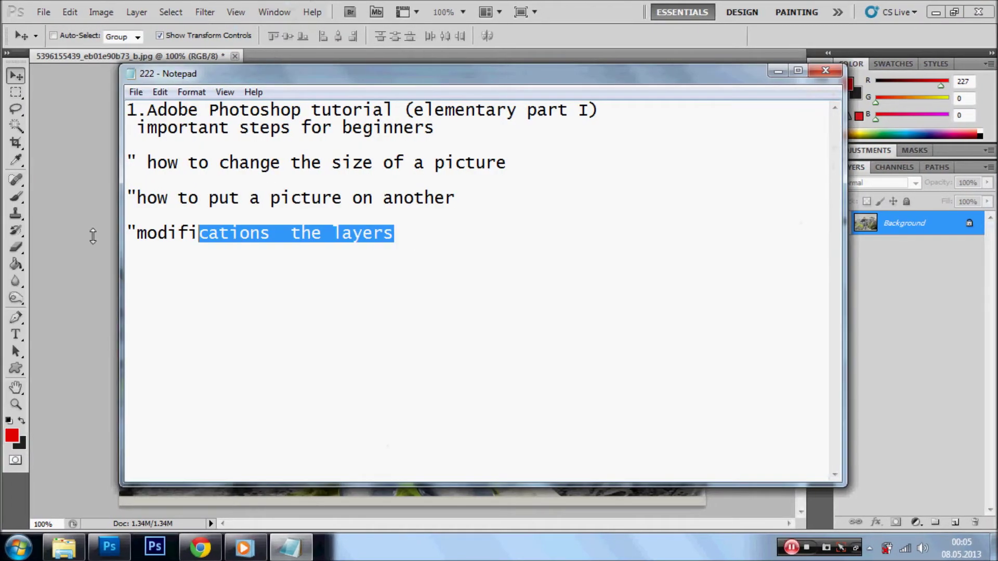
pyautogui.click(866, 245)
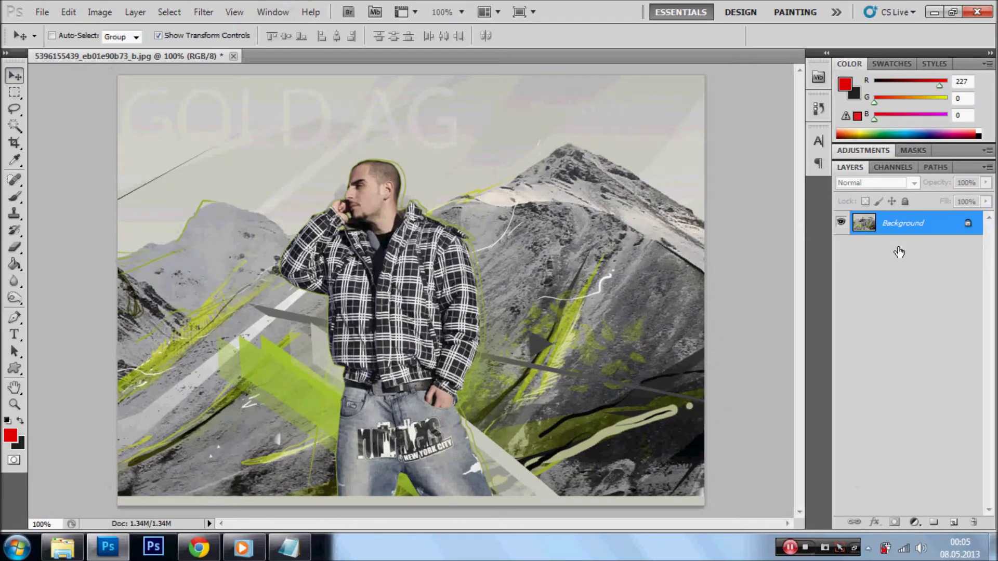
pyautogui.moveTo(899, 226); pyautogui.dragTo(955, 521)
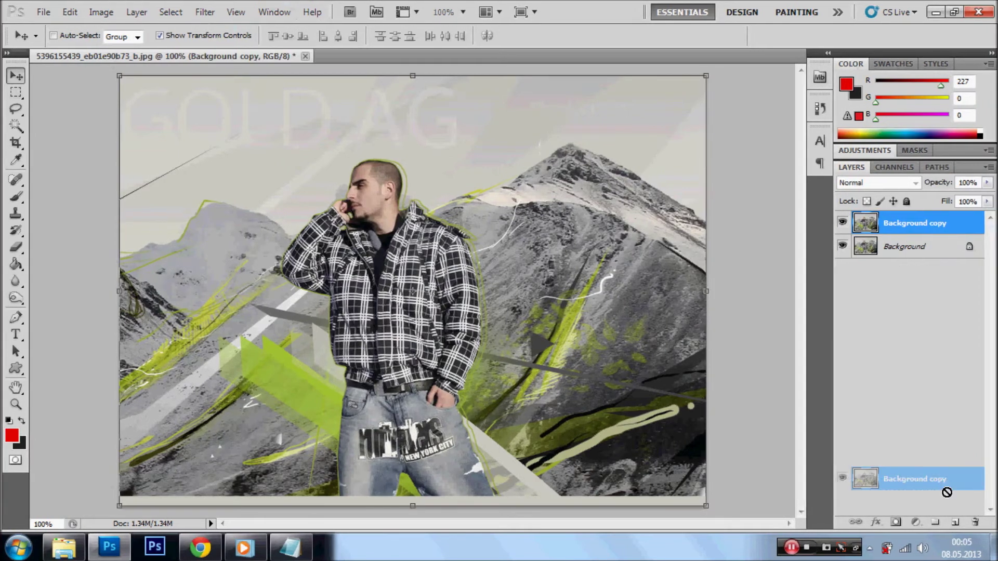
# - Create Background copy 2, delete the original Background layer, and toggle Background copy's visibility
pyautogui.moveTo(904, 237); pyautogui.dragTo(954, 522)
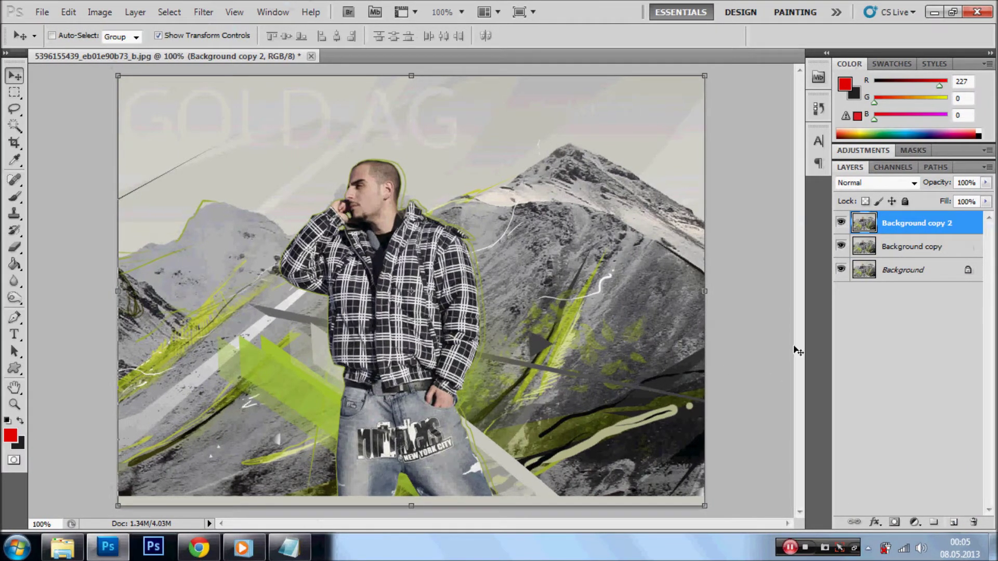
pyautogui.click(904, 271)
pyautogui.press('Delete')
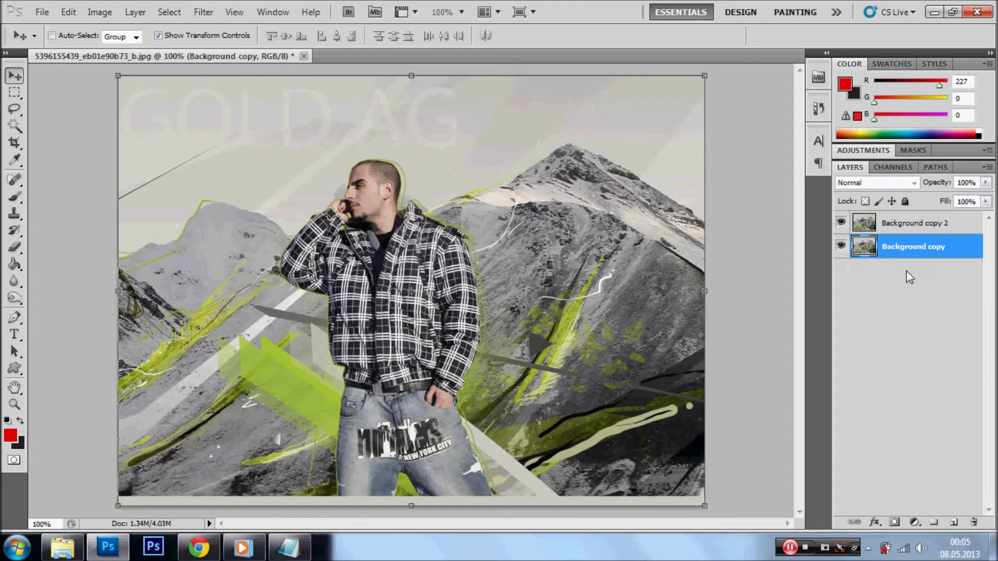
pyautogui.click(915, 224)
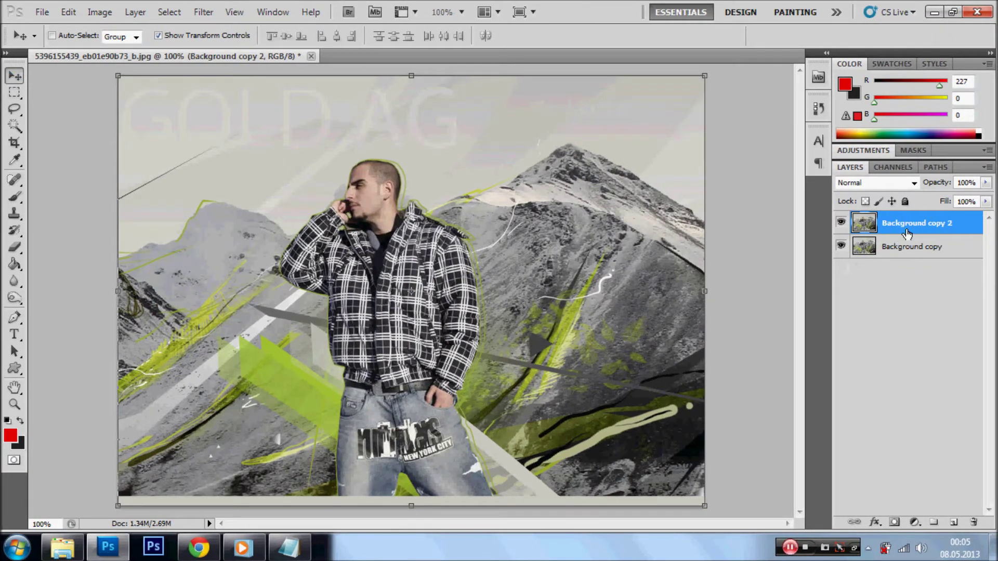
pyautogui.click(841, 247)
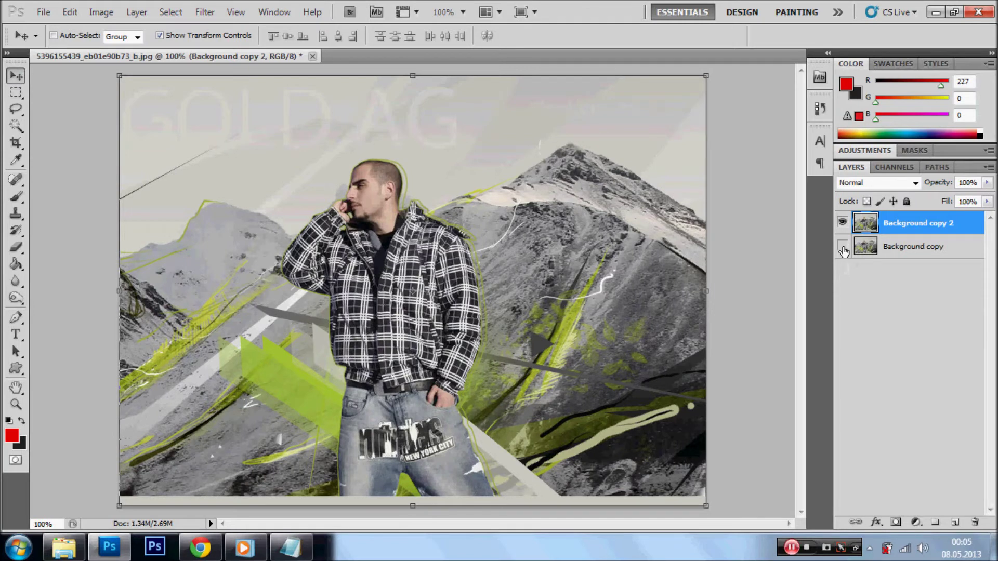
pyautogui.click(842, 247)
pyautogui.click(891, 248)
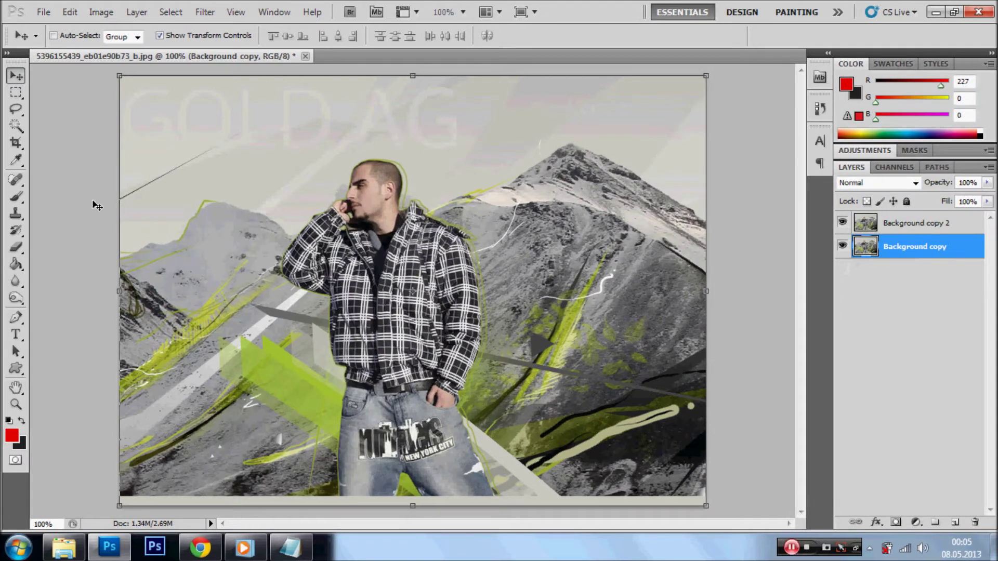
pyautogui.click(15, 196)
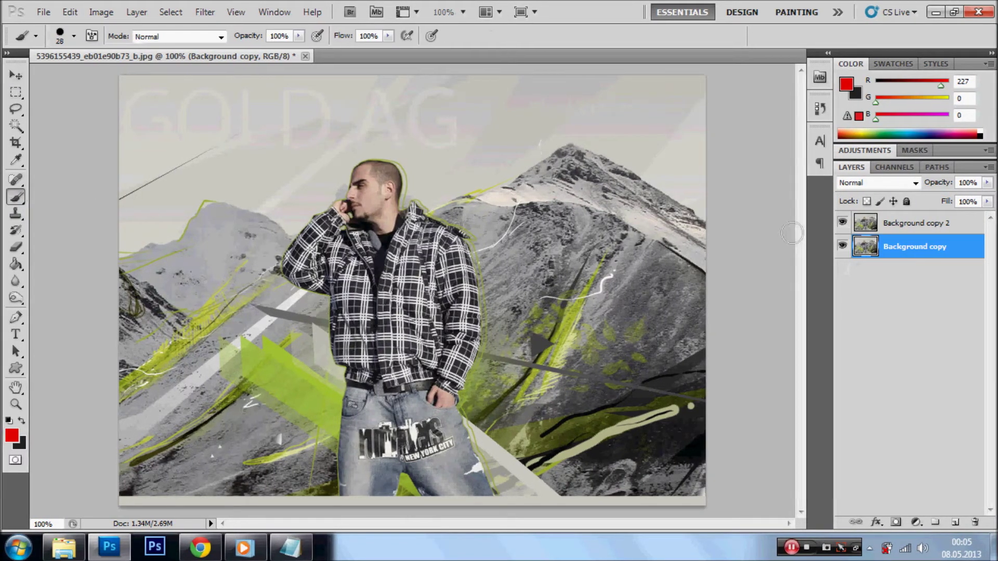
# - Paint dark strokes over Background copy 2's lower half with a soft 267 px brush
pyautogui.click(904, 224)
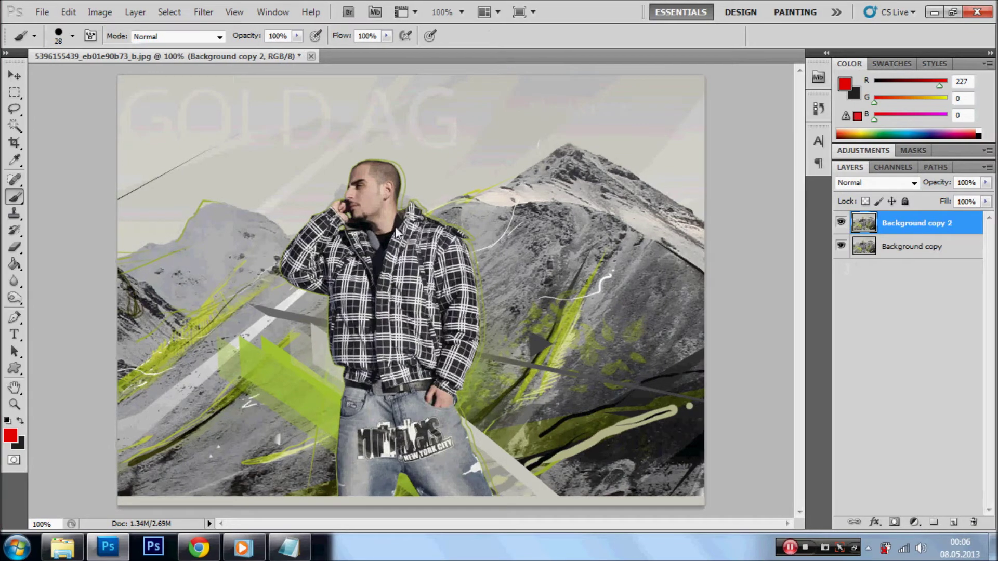
pyautogui.rightClick(511, 291)
pyautogui.scroll(-2, 489, 337)
pyautogui.click(469, 385)
pyautogui.moveTo(429, 254); pyautogui.dragTo(526, 254)
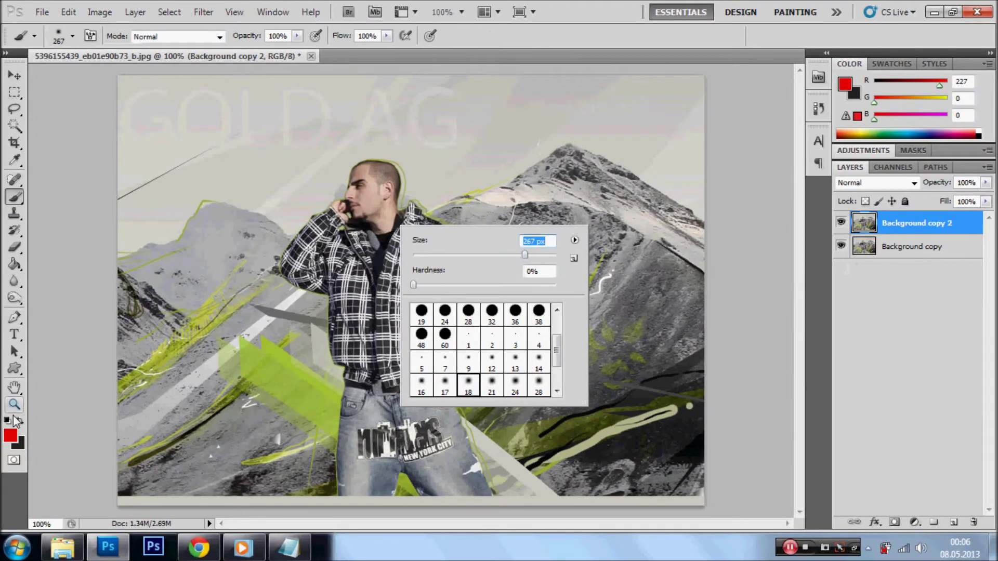
pyautogui.click(19, 419)
pyautogui.moveTo(155, 442)
pyautogui.mouseDown()
pyautogui.moveTo(520, 395)
pyautogui.moveTo(650, 390)
pyautogui.moveTo(623, 468)
pyautogui.moveTo(208, 468)
pyautogui.mouseUp()
# - Toggle Background copy 2's visibility to compare, leave it hidden, and add a new Layer 1
pyautogui.click(16, 75)
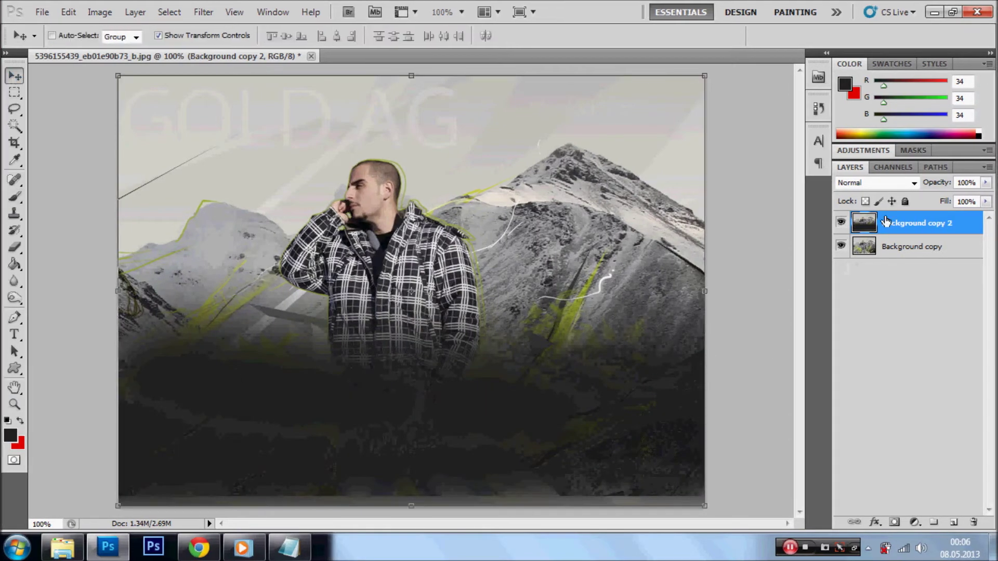
pyautogui.click(842, 224)
pyautogui.click(842, 224)
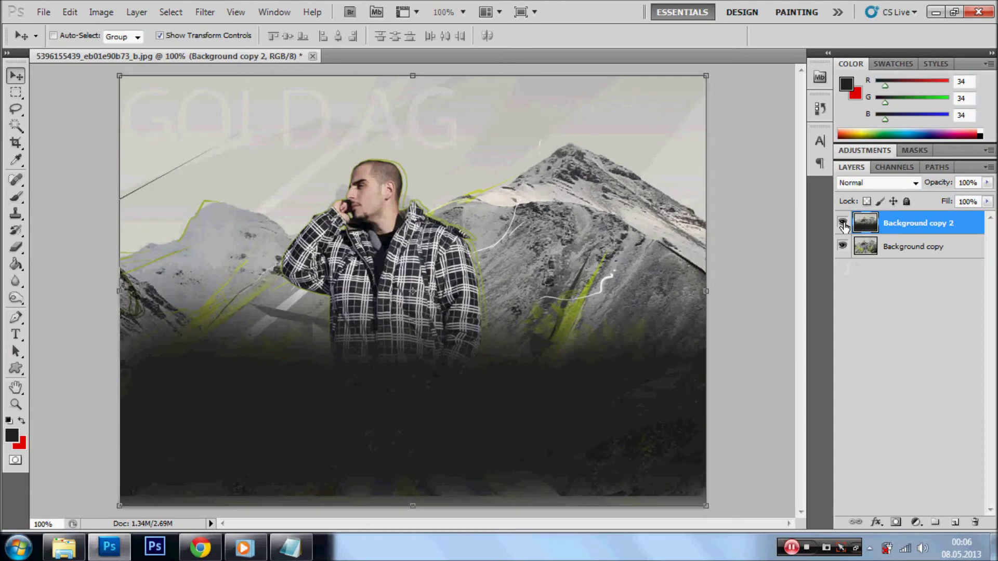
pyautogui.click(843, 224)
pyautogui.click(843, 225)
pyautogui.hotkey('ctrl', 'shift', 'alt', 'n')
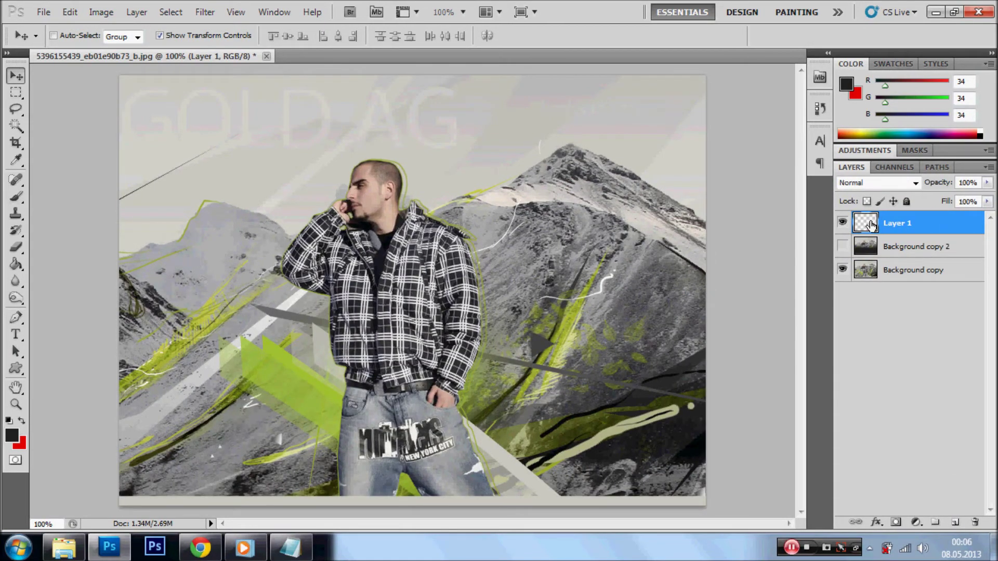
# - Paint a soft lime-green (164, 198, 49) band across the top on Layer 1
pyautogui.click(18, 198)
pyautogui.press('x')
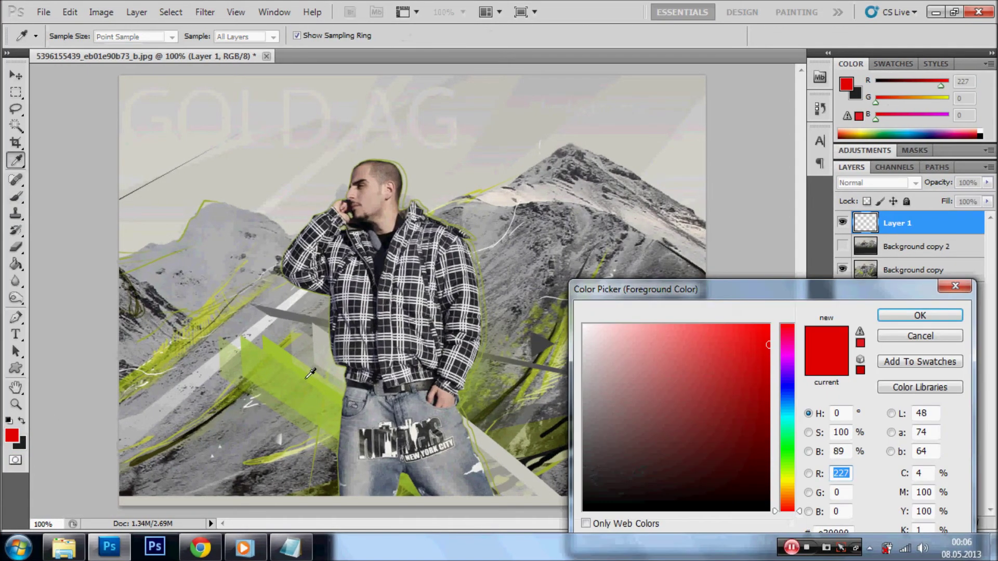
pyautogui.click(310, 373)
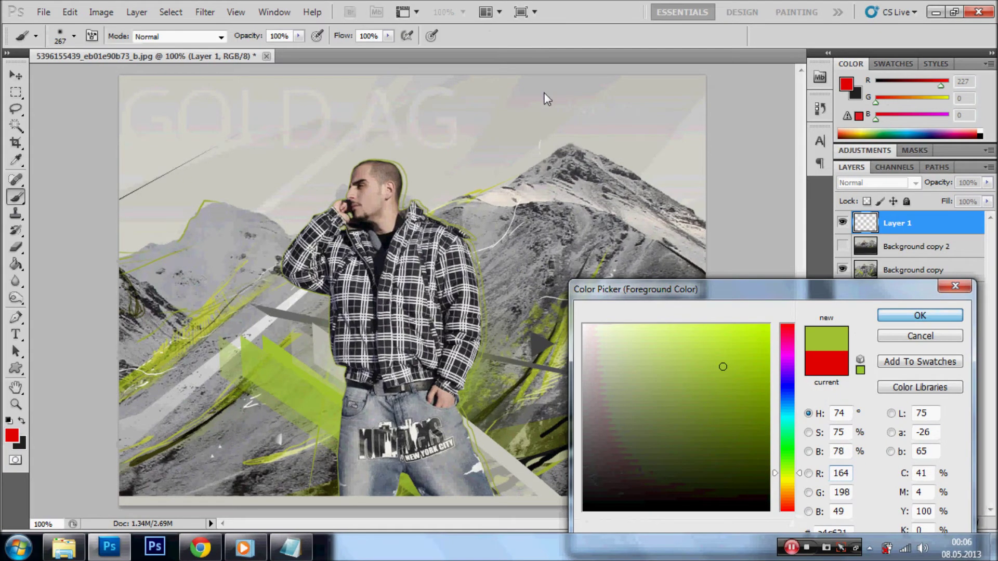
pyautogui.press('Return')
pyautogui.moveTo(675, 104); pyautogui.dragTo(124, 104)
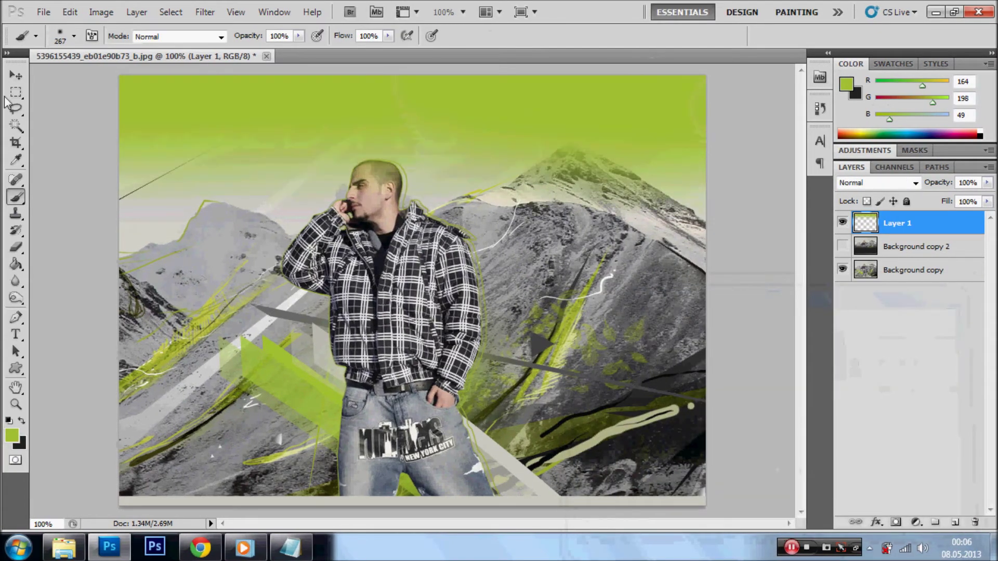
# - Move the green strokes down and back to the top, then hide Layer 1
pyautogui.click(16, 75)
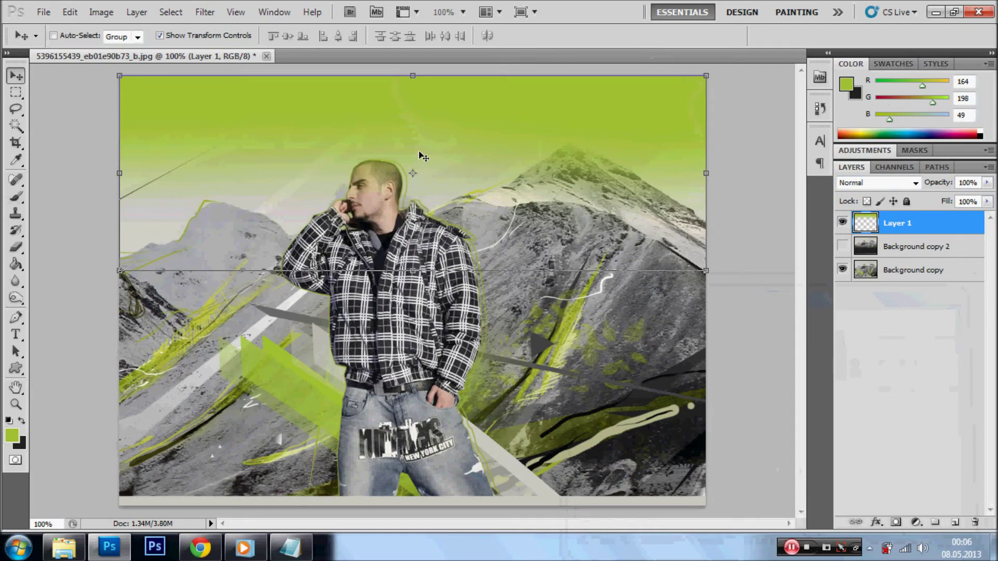
pyautogui.moveTo(424, 156); pyautogui.dragTo(578, 384)
pyautogui.moveTo(583, 471)
pyautogui.mouseDown()
pyautogui.moveTo(582, 491)
pyautogui.moveTo(564, 123)
pyautogui.mouseUp()
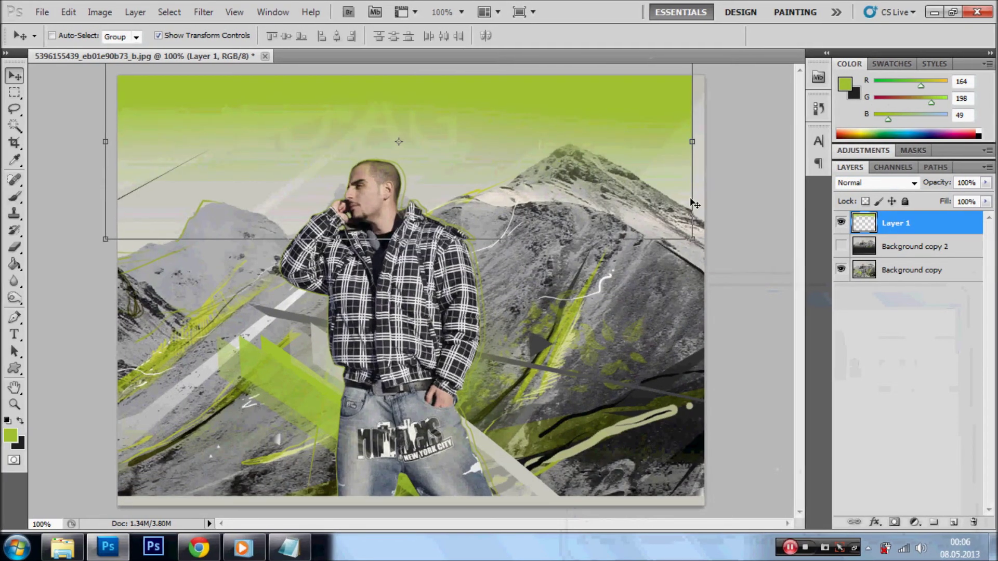
pyautogui.click(841, 223)
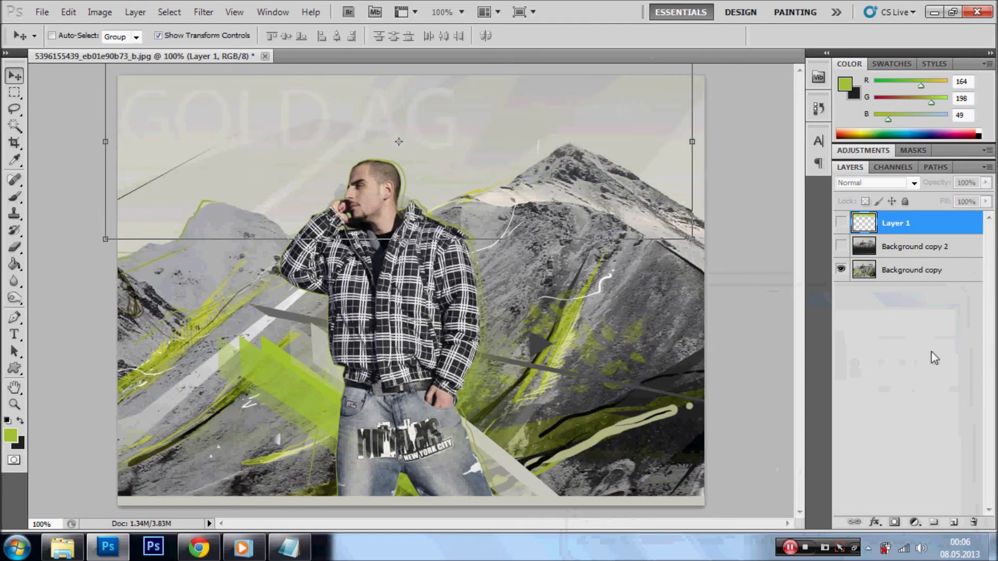
# - Add Layer 2, show Layer 1, brush green strokes on the jacket's left side and shift them down-left
pyautogui.click(955, 522)
pyautogui.click(936, 492)
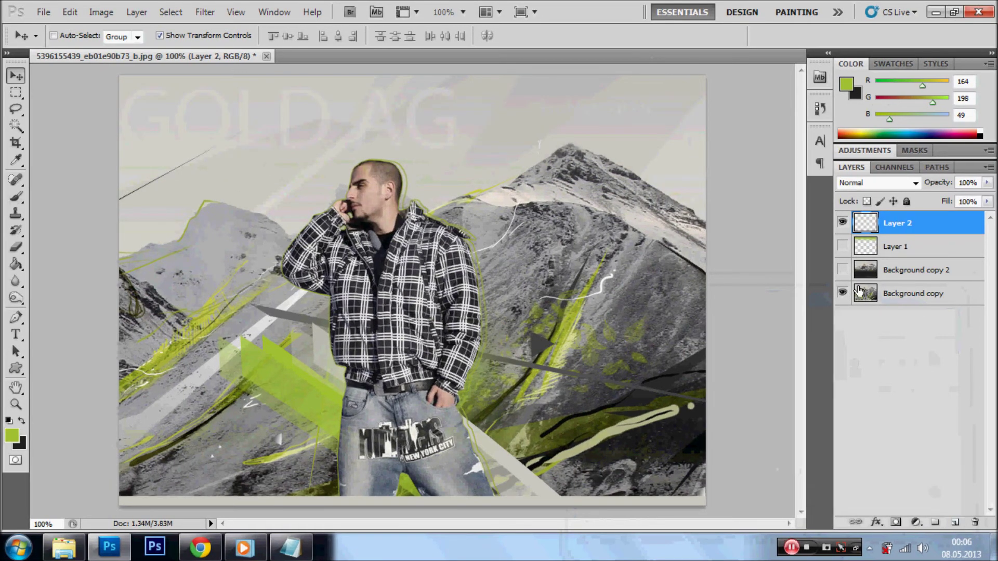
pyautogui.click(867, 227)
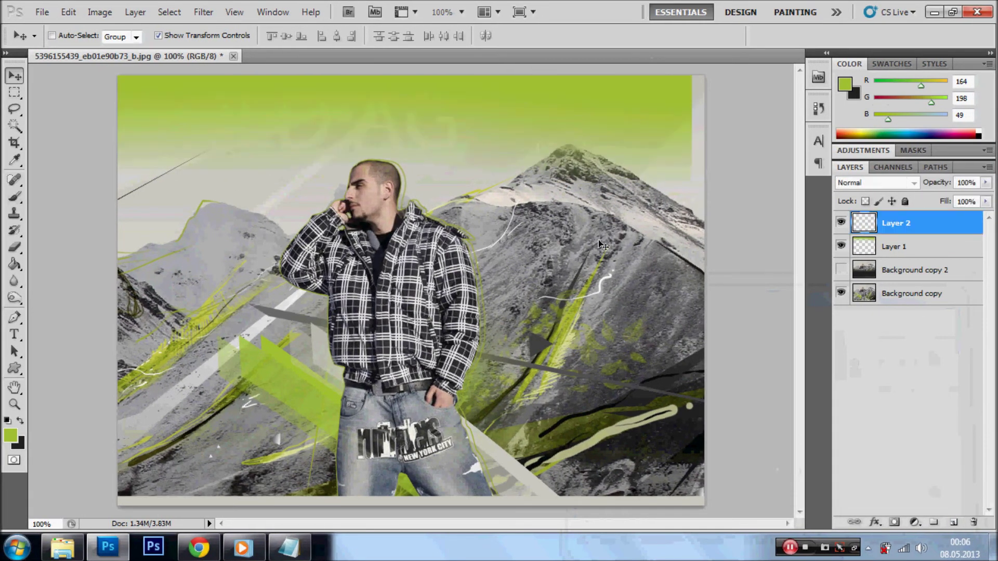
pyautogui.press('b')
pyautogui.moveTo(312, 260); pyautogui.dragTo(291, 364)
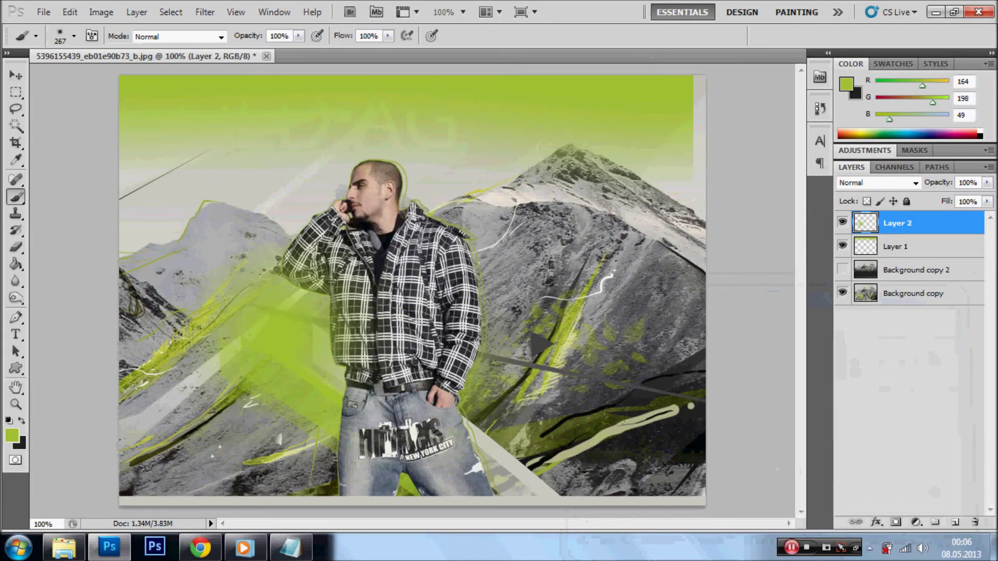
pyautogui.press('v')
pyautogui.moveTo(322, 328); pyautogui.dragTo(309, 346)
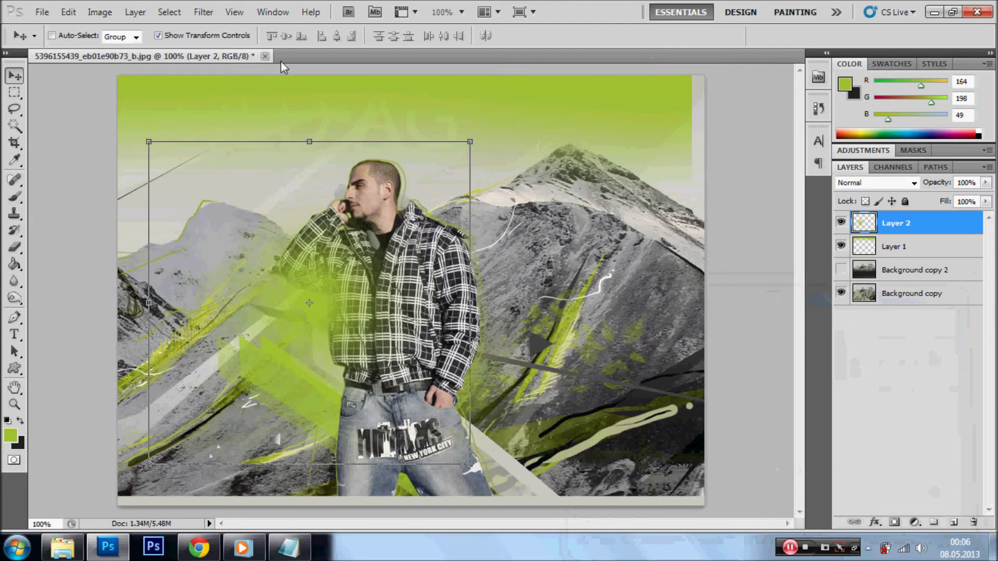
# - Check the last line of the Notepad notes, then close the image without saving
pyautogui.hotkey('alt', 'Tab')
pyautogui.click(408, 310)
pyautogui.hotkey('shift', 'Home')
pyautogui.click(233, 62)
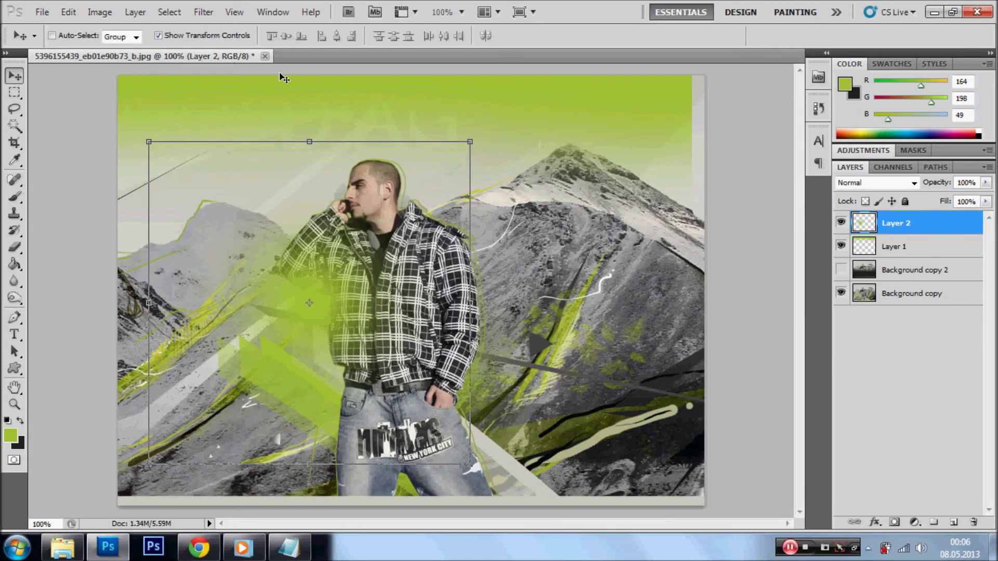
pyautogui.click(265, 56)
pyautogui.click(525, 224)
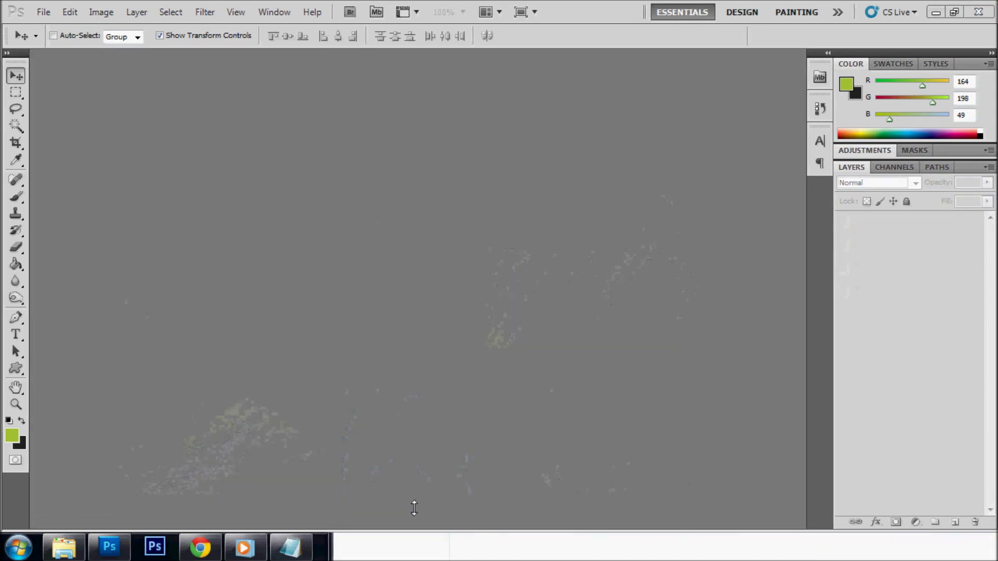
# - Minimize Photoshop and the Notepad notes, then move the TUTORIALE folder window up and left
pyautogui.click(937, 14)
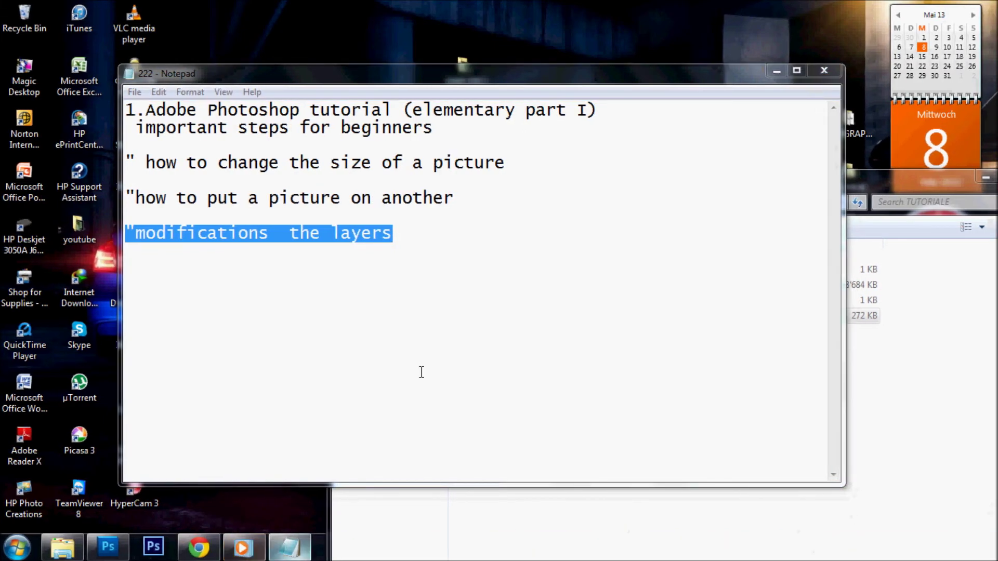
pyautogui.click(307, 549)
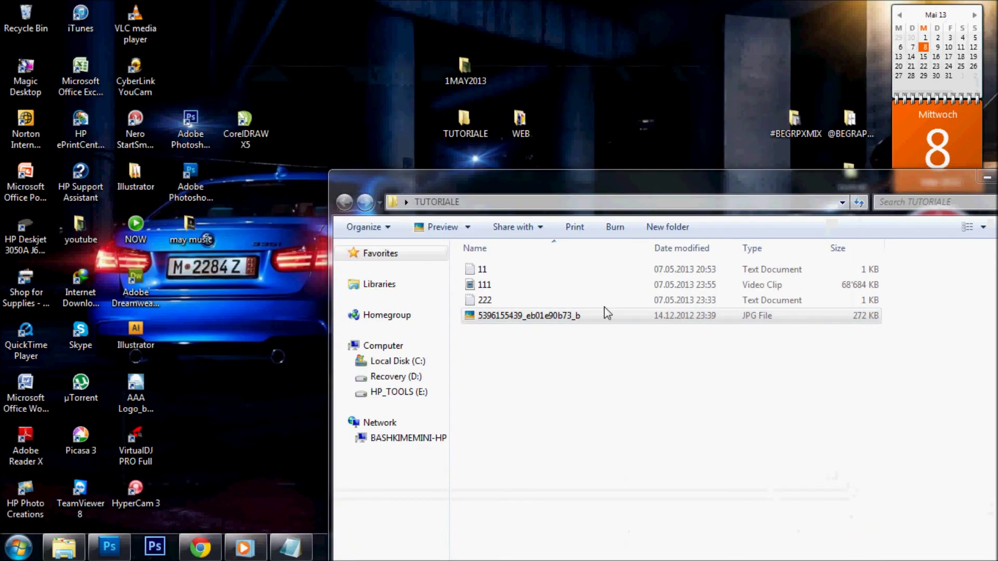
pyautogui.moveTo(856, 180); pyautogui.dragTo(687, 162)
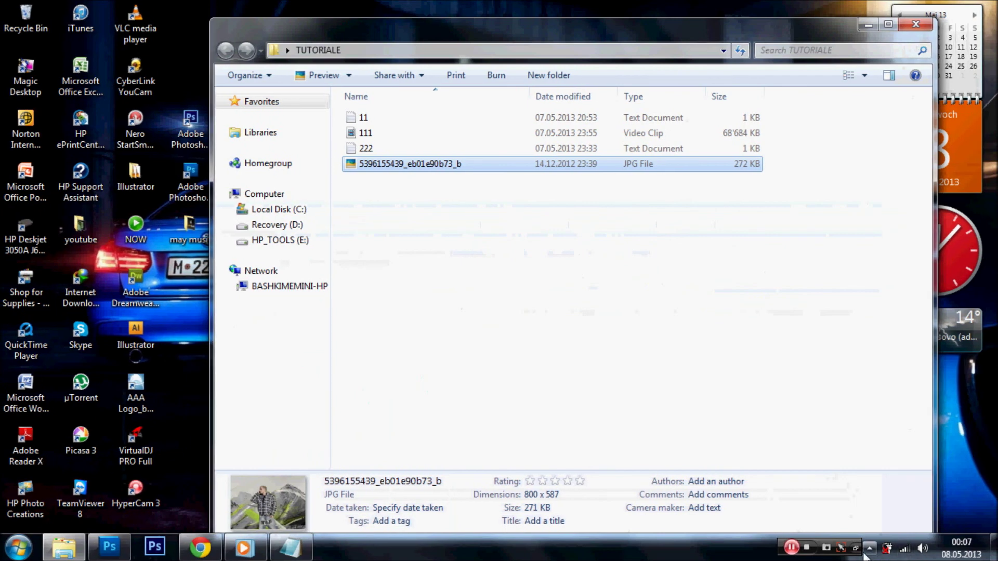
pyautogui.click(856, 551)
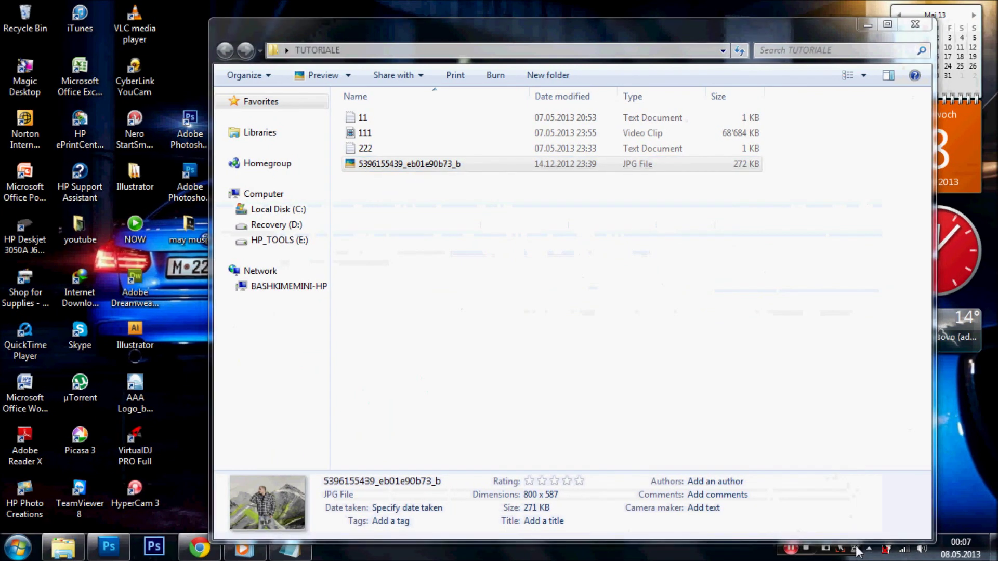